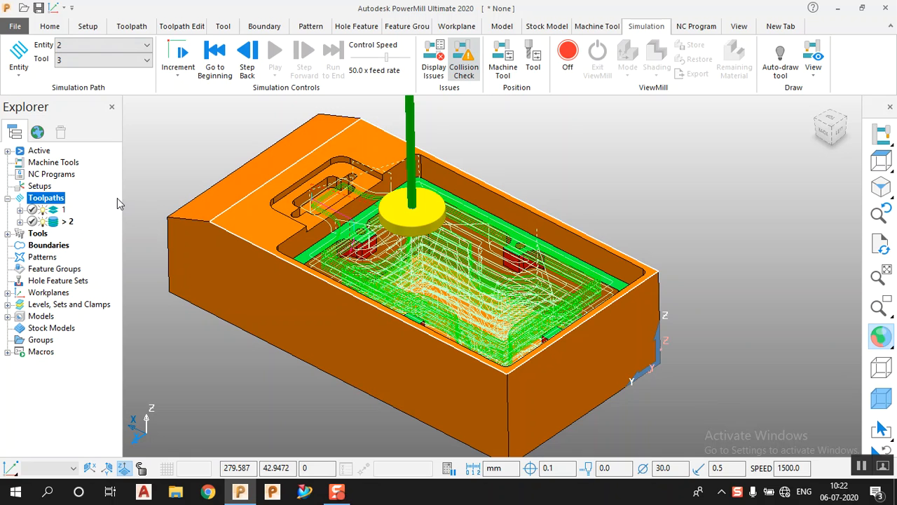
Hide toolpaths 1 and 2 and examine the housing model's pocket and corner bosses without them
left_click(107, 211)
left_click(43, 211)
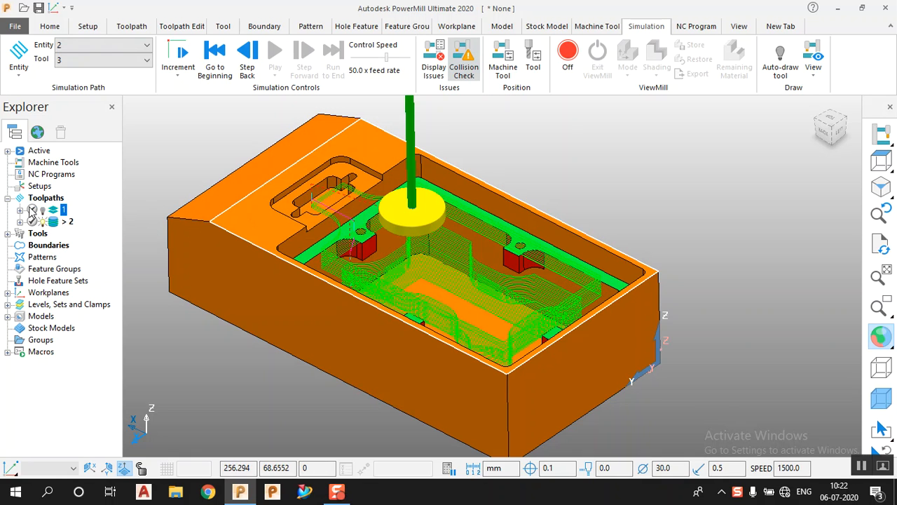
left_click(43, 221)
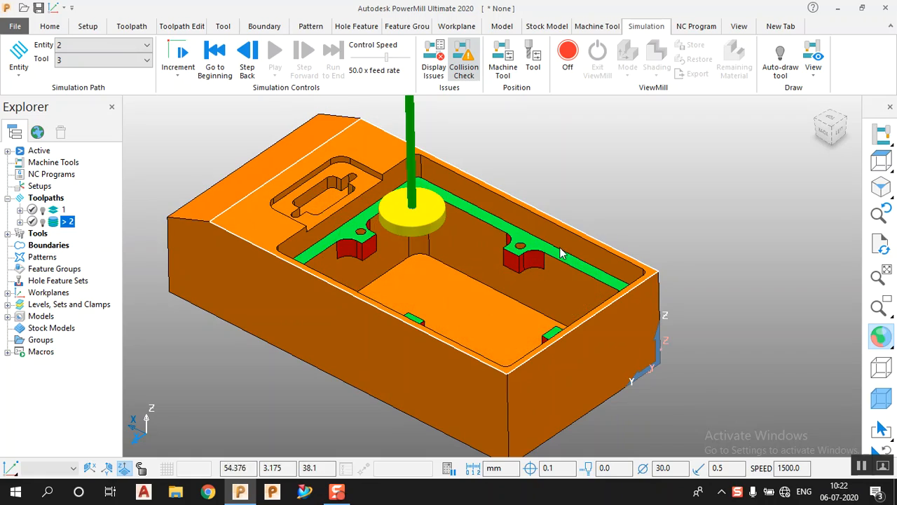
scroll(543, 247, "up", 2)
middle_click_drag(468, 260, 675, 338)
middle_click_drag(627, 396, 575, 385)
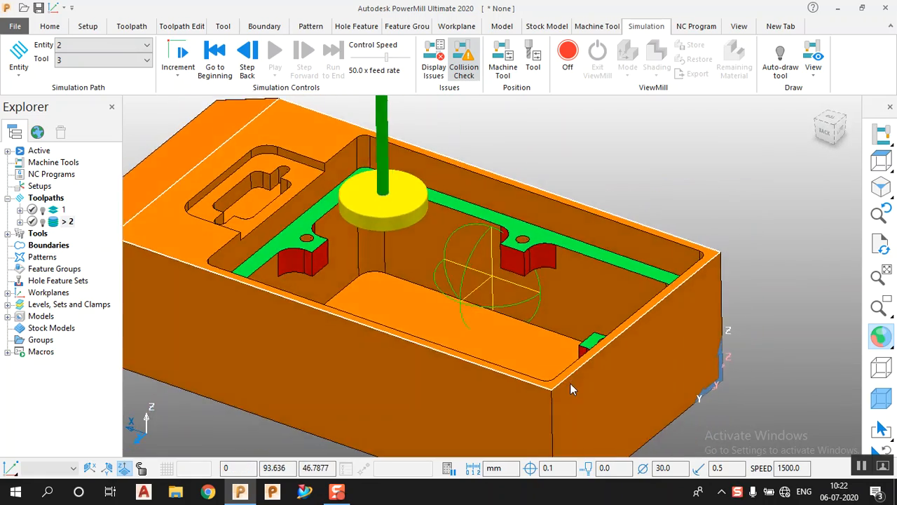
scroll(510, 298, "down", 3)
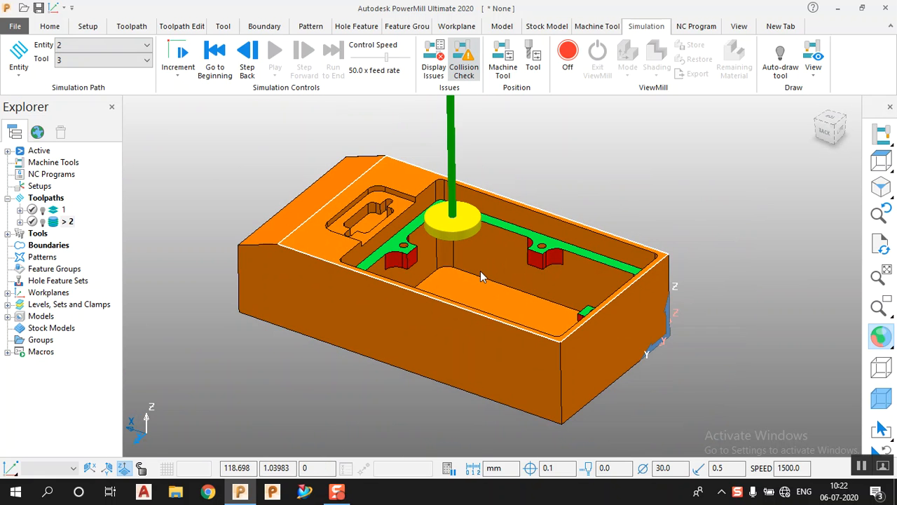
scroll(480, 271, "up", 1)
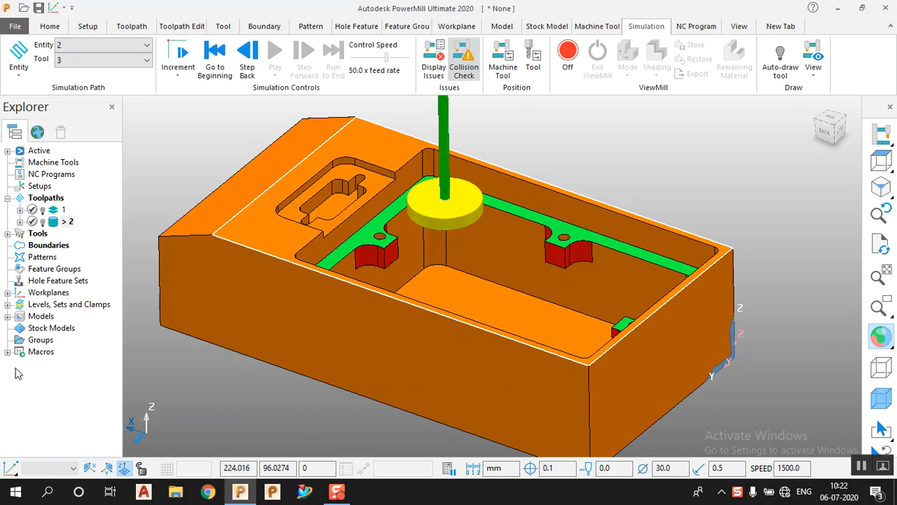
left_click(41, 352)
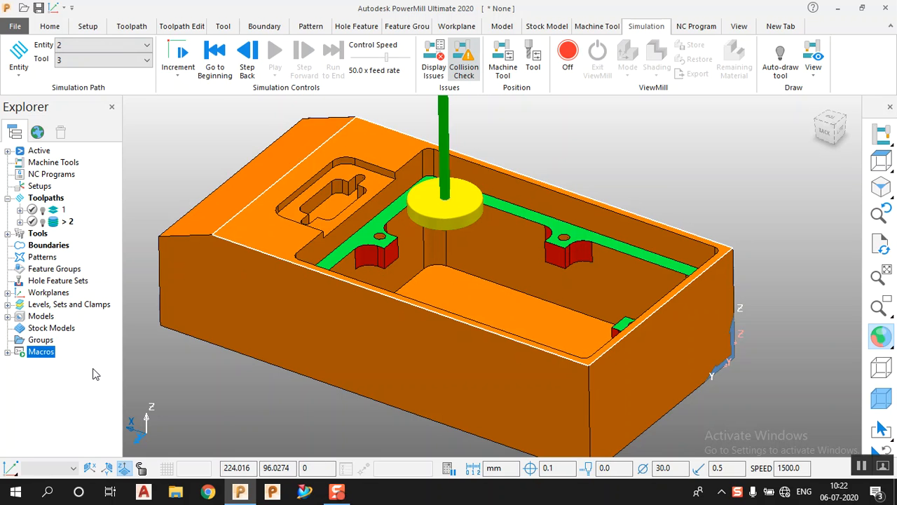
Show toolpaths 1 and 2 on the housing model
left_click(59, 211)
left_click(42, 210)
left_click(44, 221)
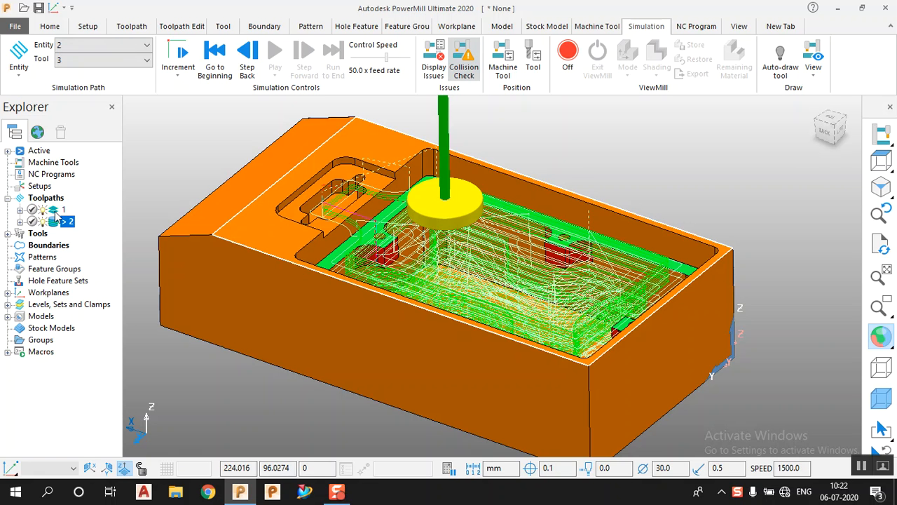
Activate toolpath 1 and simulate it in ViewMill, raising the simulation speed to 90.0 x feed rate
left_click(145, 44)
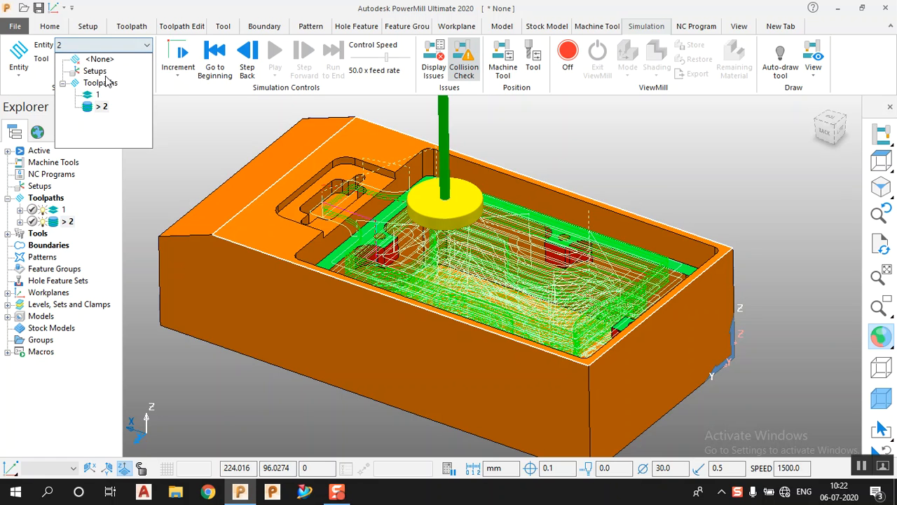
left_click(96, 98)
left_click(567, 60)
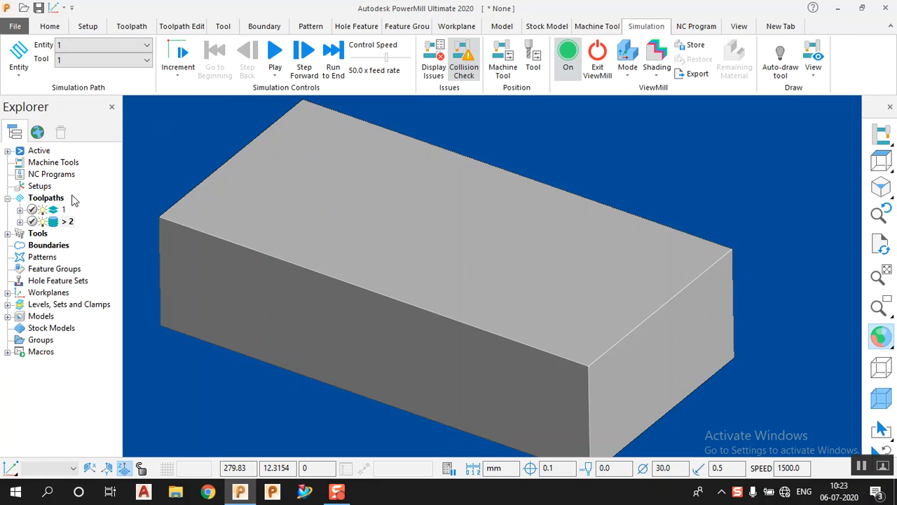
right_click(58, 211)
left_click(84, 44)
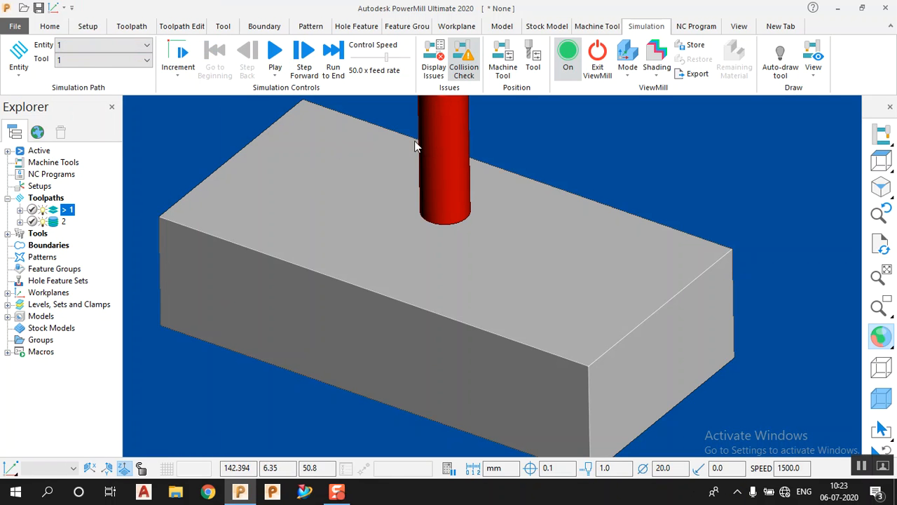
left_click(275, 55)
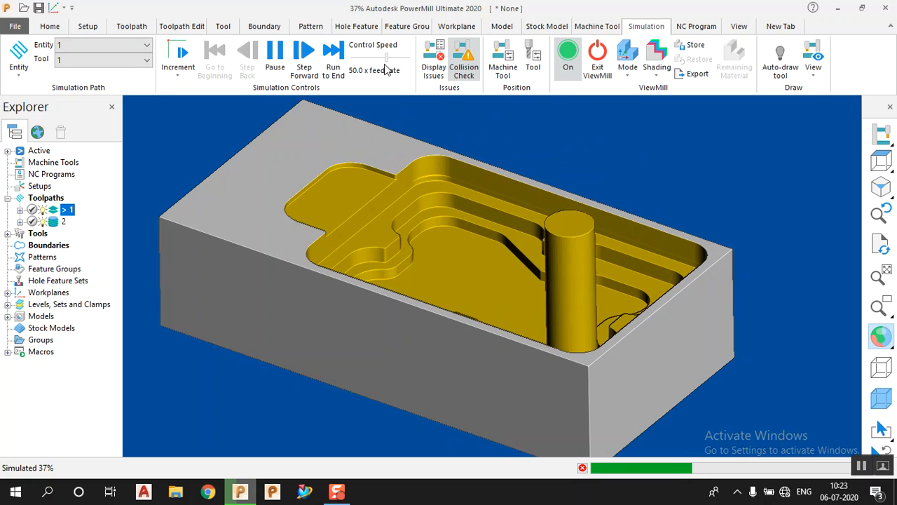
left_click_drag(387, 58, 398, 57)
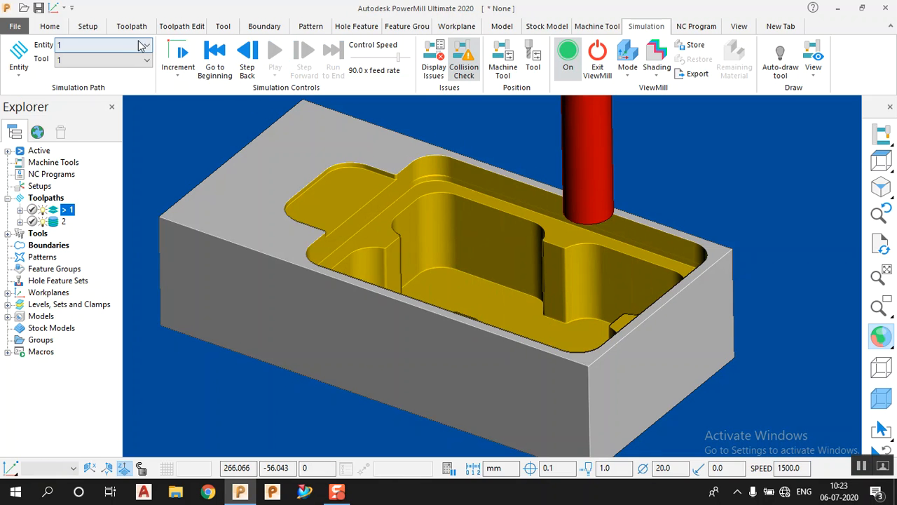
Activate toolpath 2 and simulate it in ViewMill to the end, resuming playback after the rapid move warning
left_click(91, 45)
left_click(88, 107)
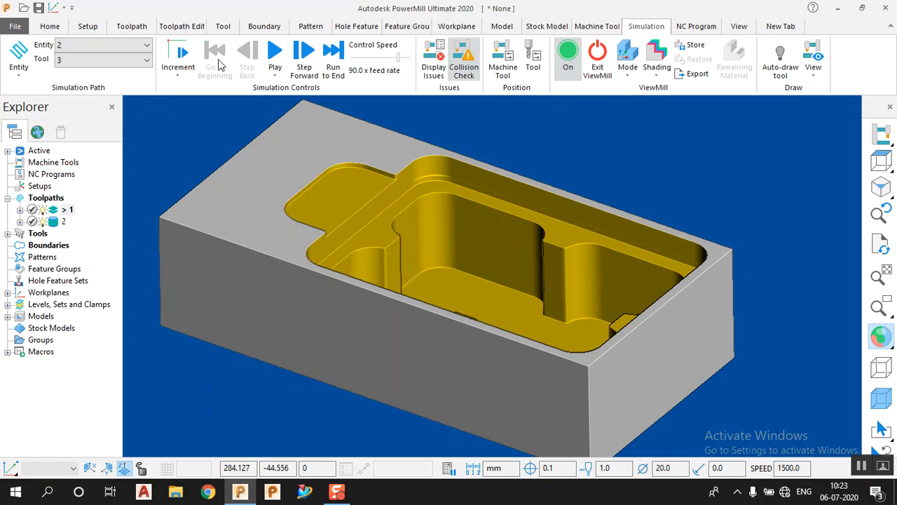
left_click(274, 53)
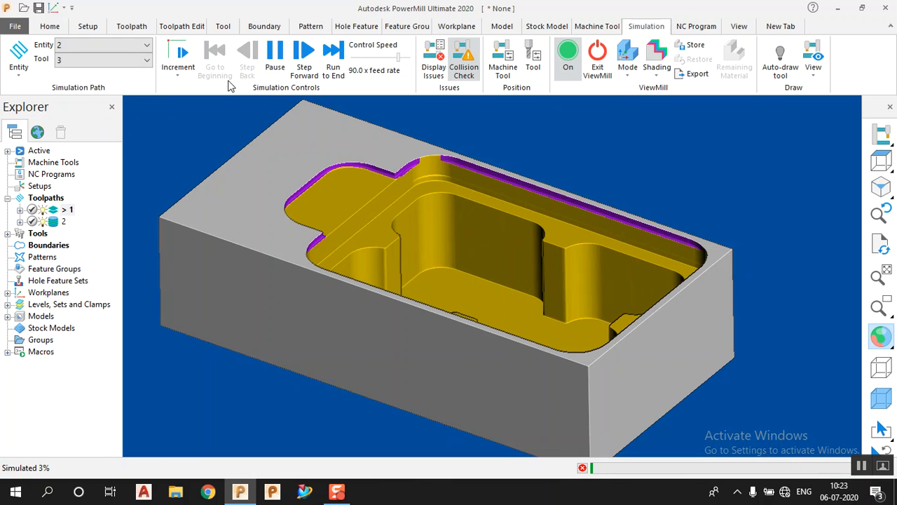
right_click(58, 223)
left_click(91, 44)
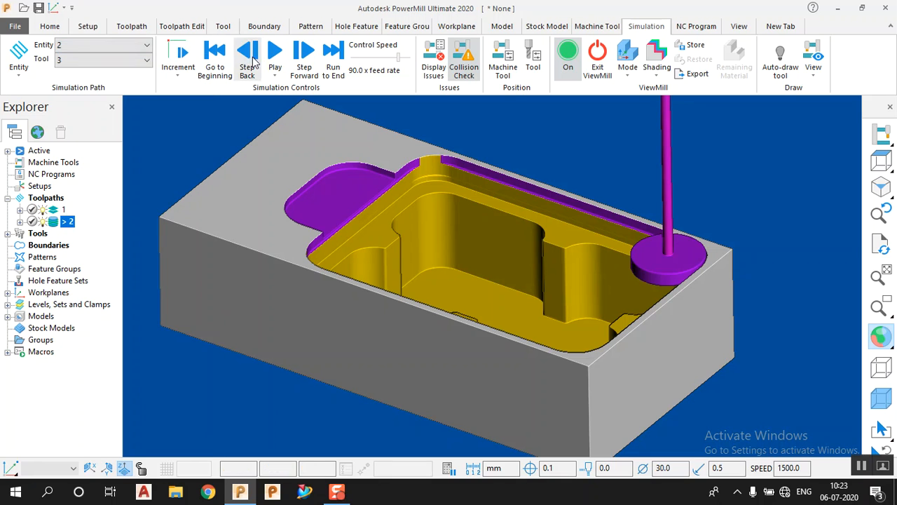
left_click(275, 53)
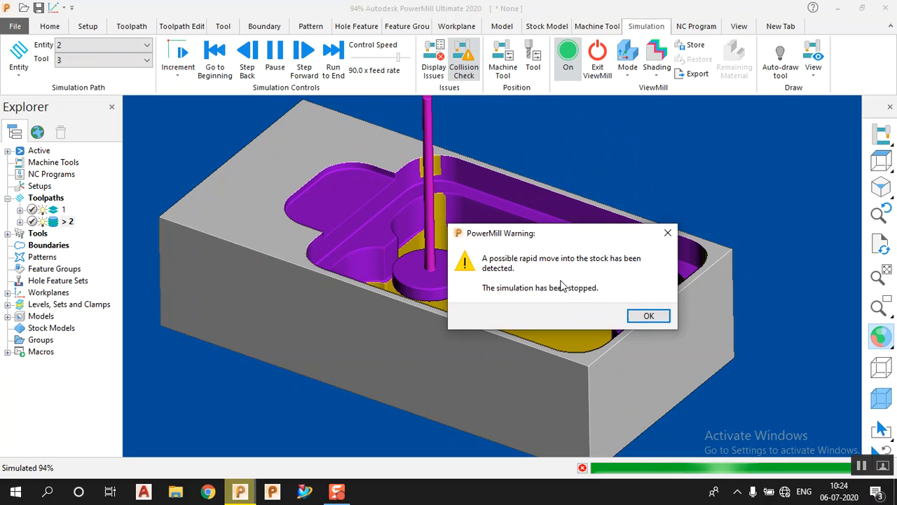
left_click(638, 315)
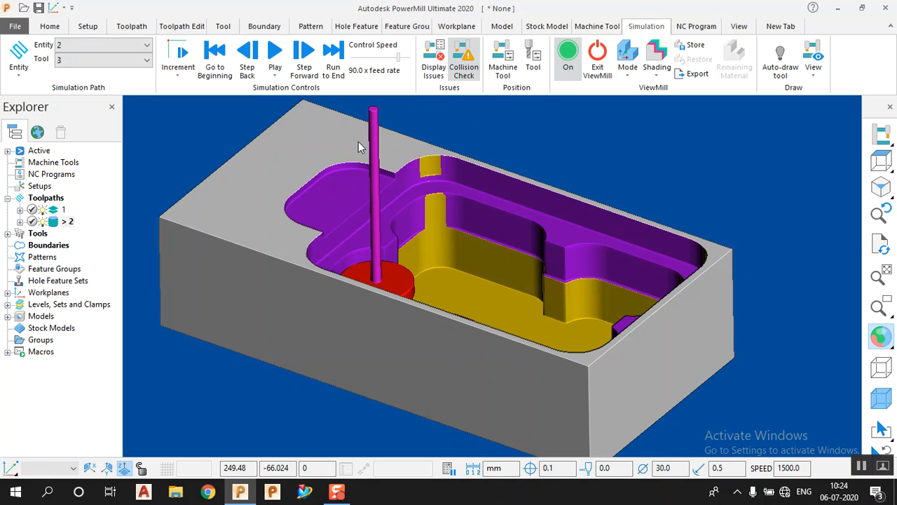
left_click(275, 53)
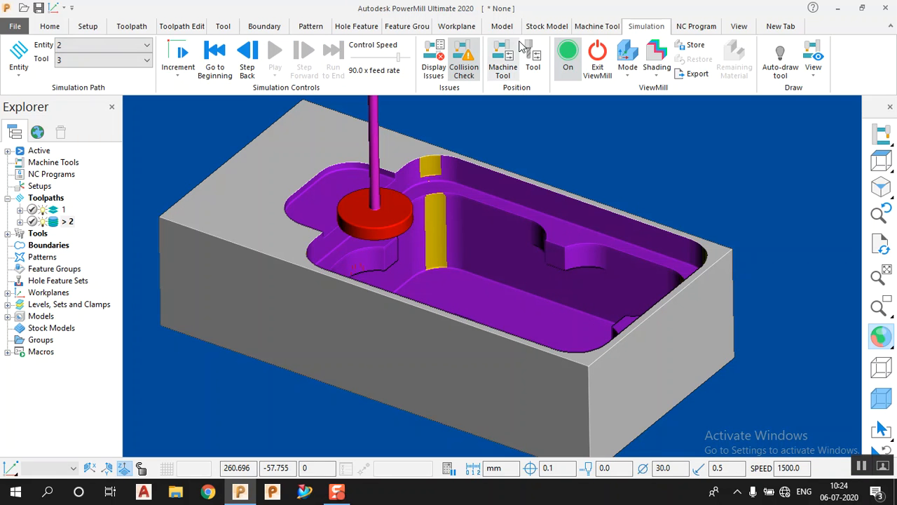
Exit ViewMill and close the current project without saving its changes
left_click(598, 64)
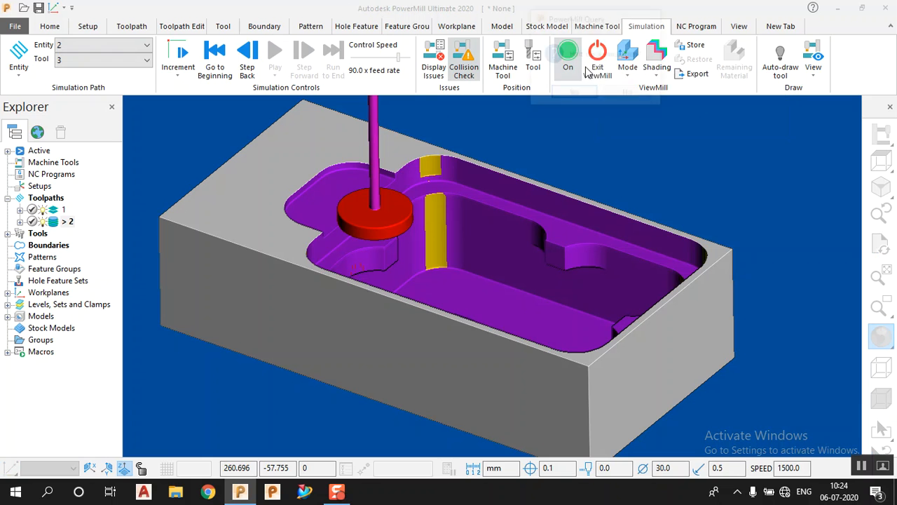
left_click(574, 94)
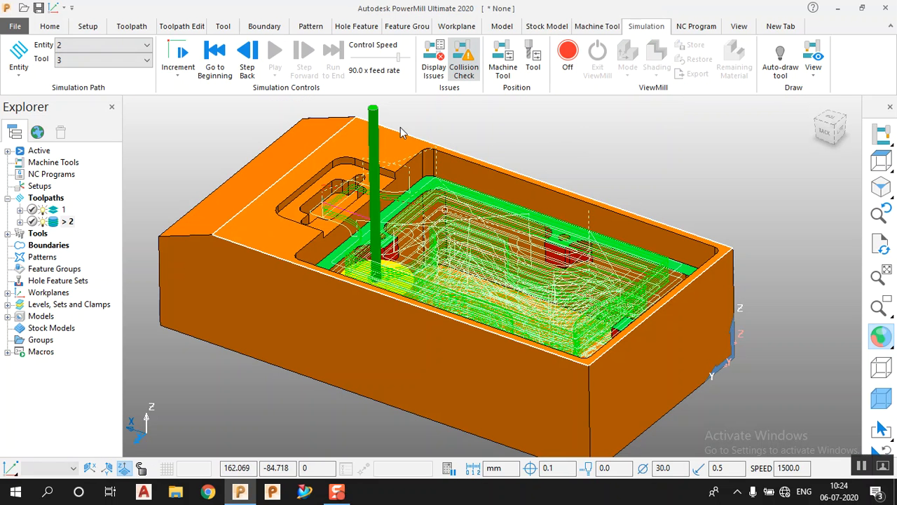
left_click(15, 26)
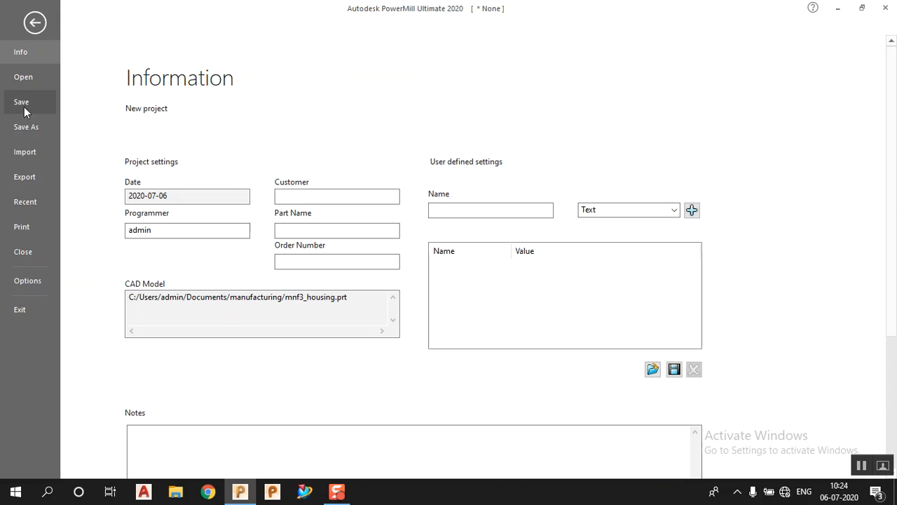
left_click(25, 252)
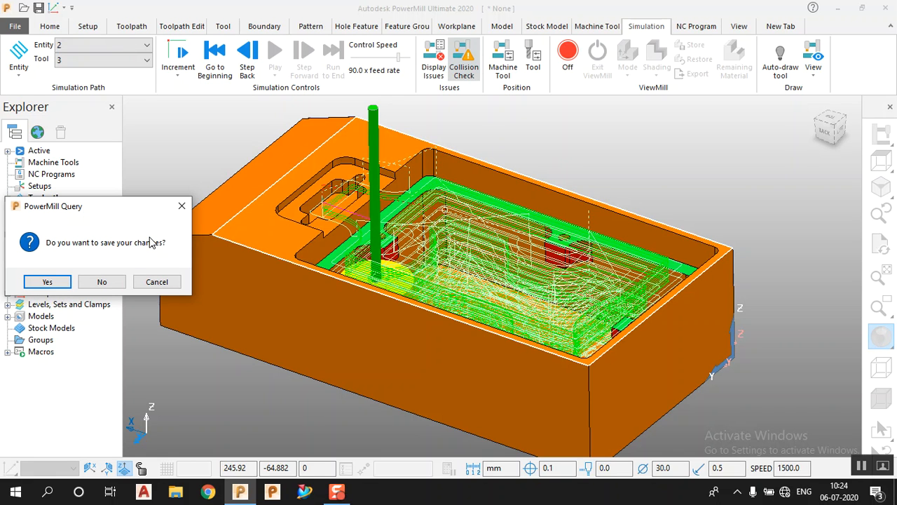
left_click(116, 281)
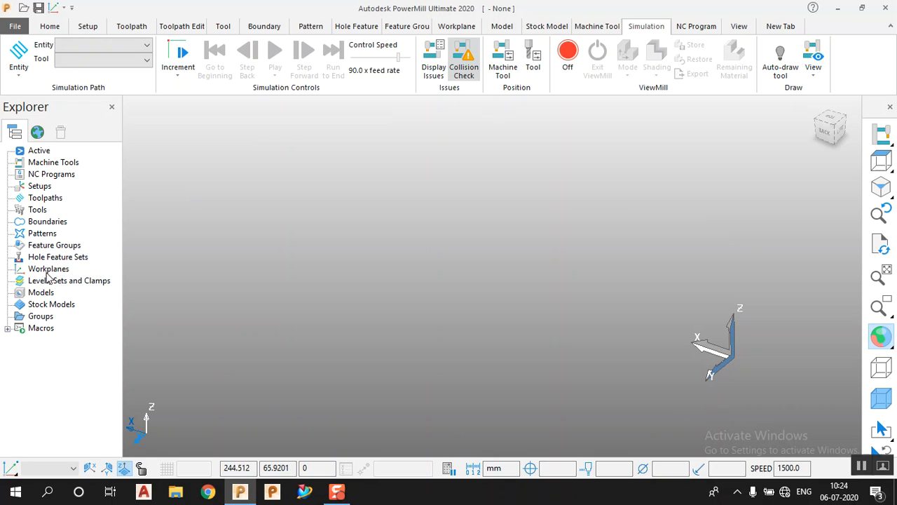
Import the model mnf3_housing.prt from the manufacturing folder and dismiss the translation report
right_click(50, 294)
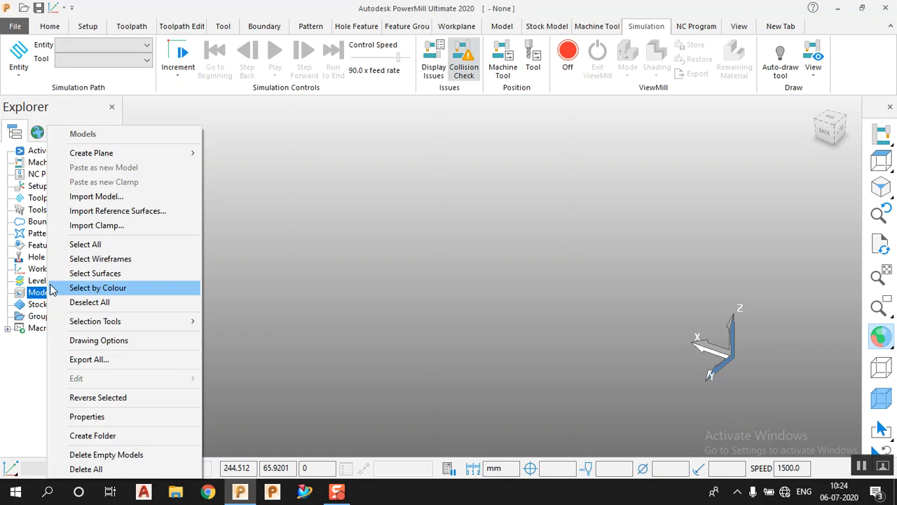
left_click(94, 199)
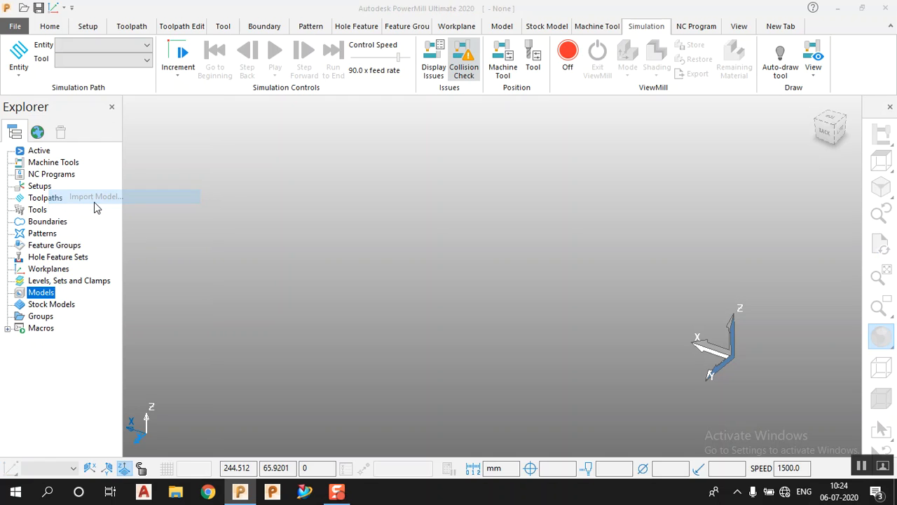
scroll(456, 261, "down", 5)
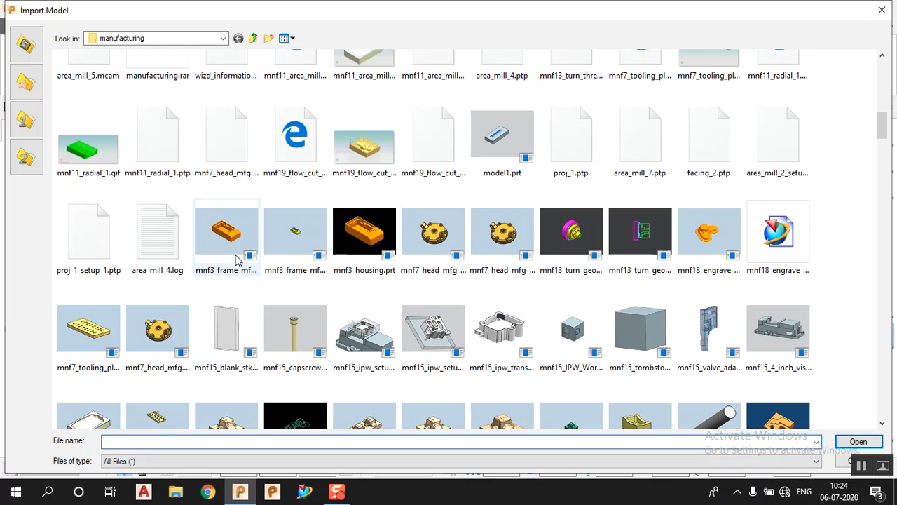
left_click(382, 246)
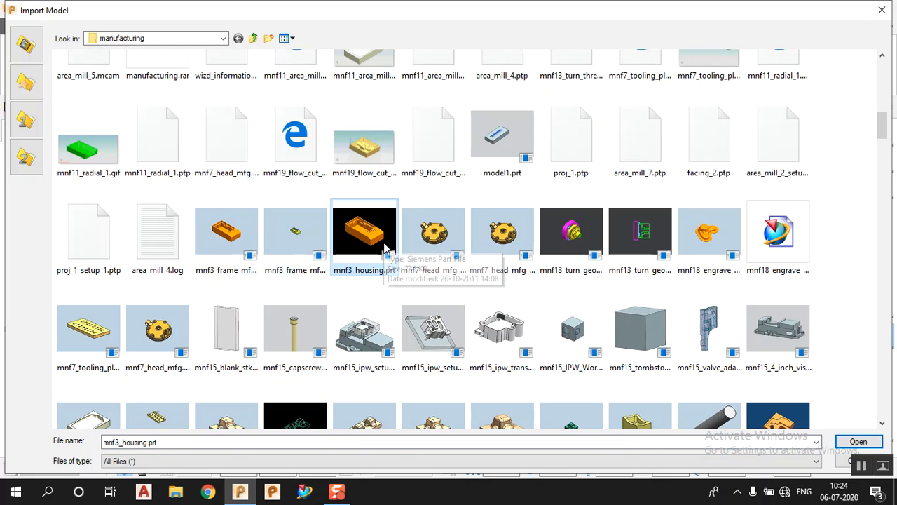
left_click(858, 442)
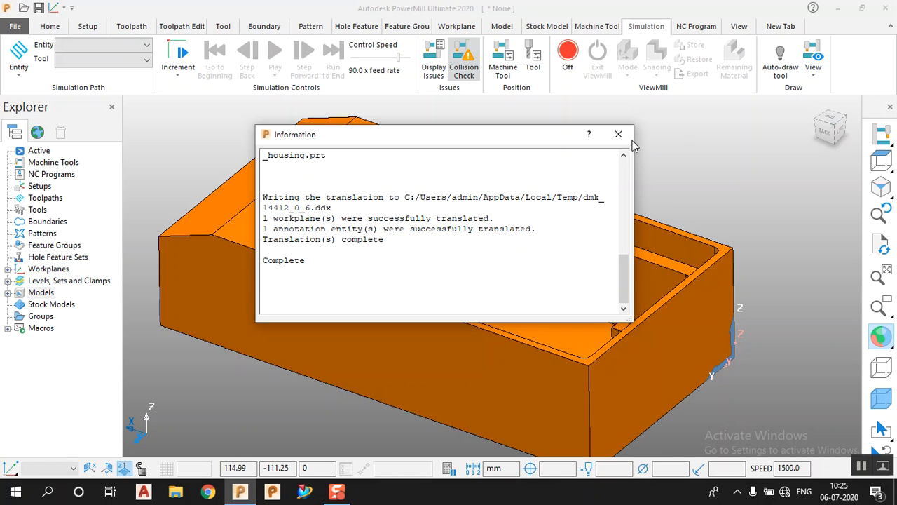
left_click(619, 134)
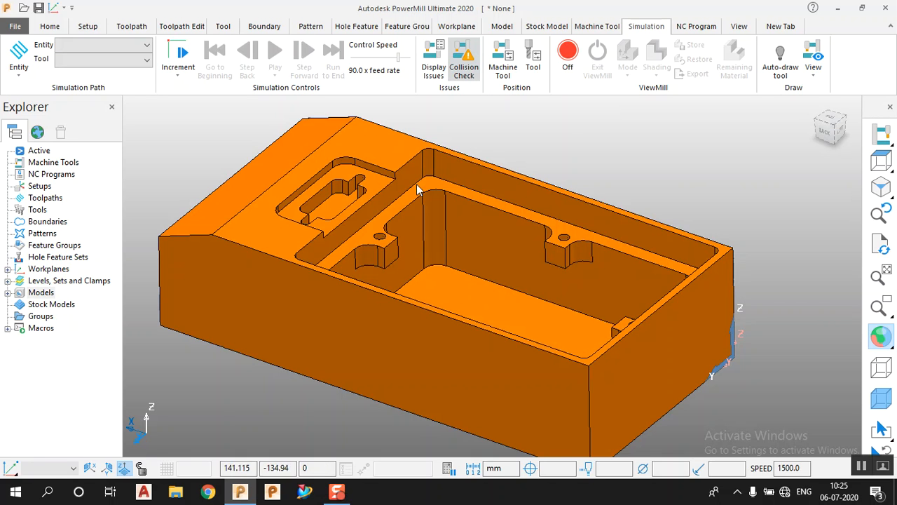
Start recording a macro saved as "comstant z macro" in the manufacturing folder
right_click(44, 332)
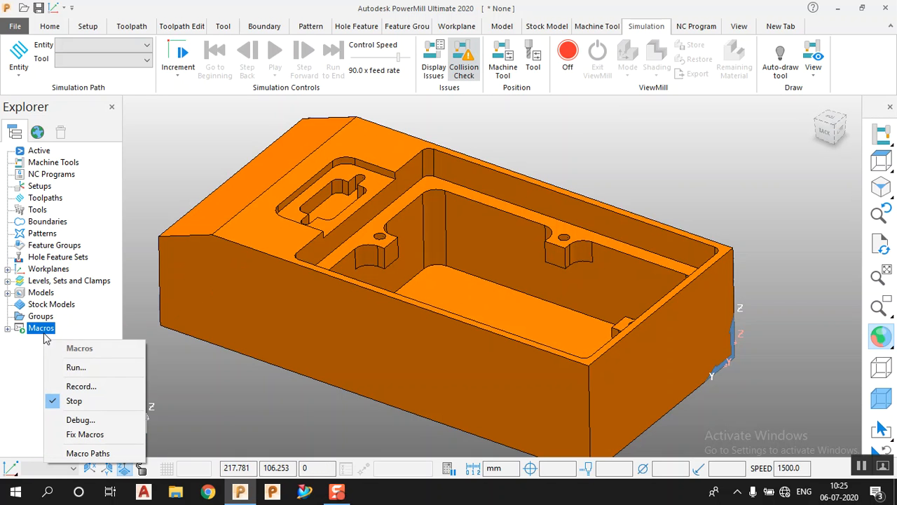
left_click(96, 391)
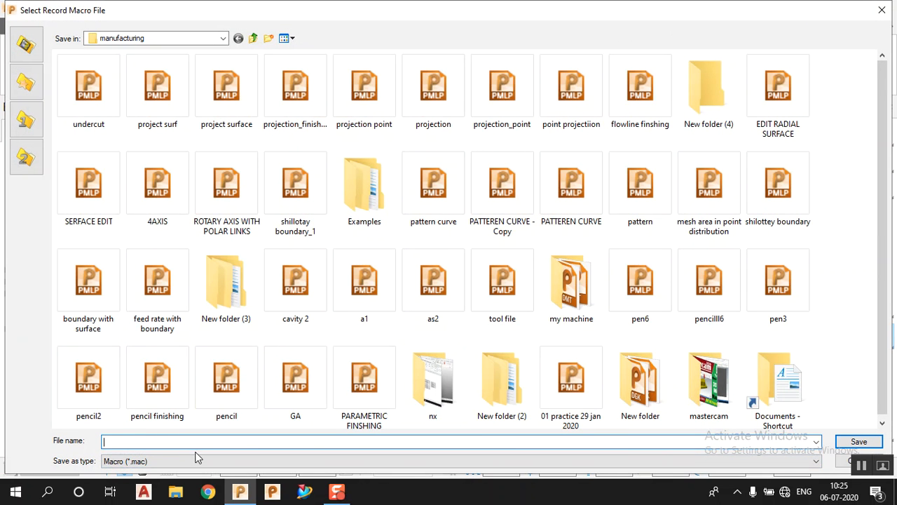
type("comstant z macro")
left_click(865, 444)
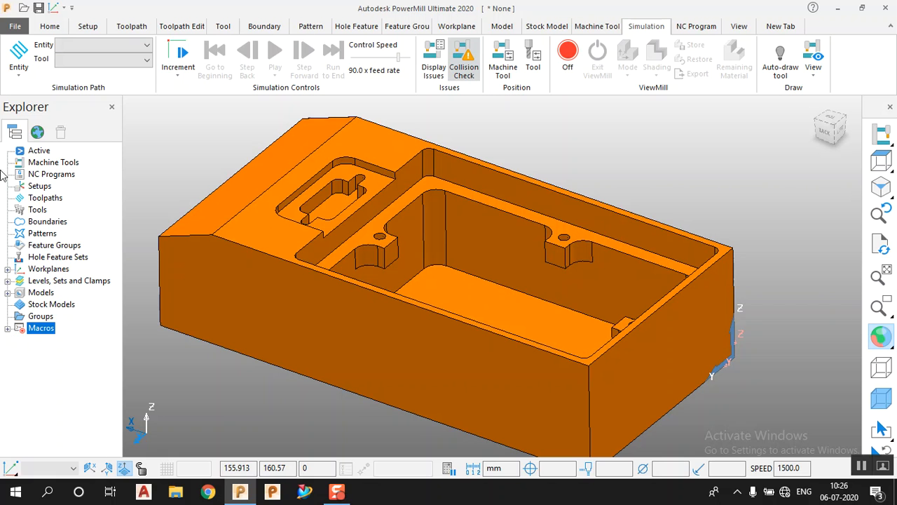
Create a box block calculated from the model in the active workplane, with tolerance 0.1 and expansion 0.0
left_click(50, 25)
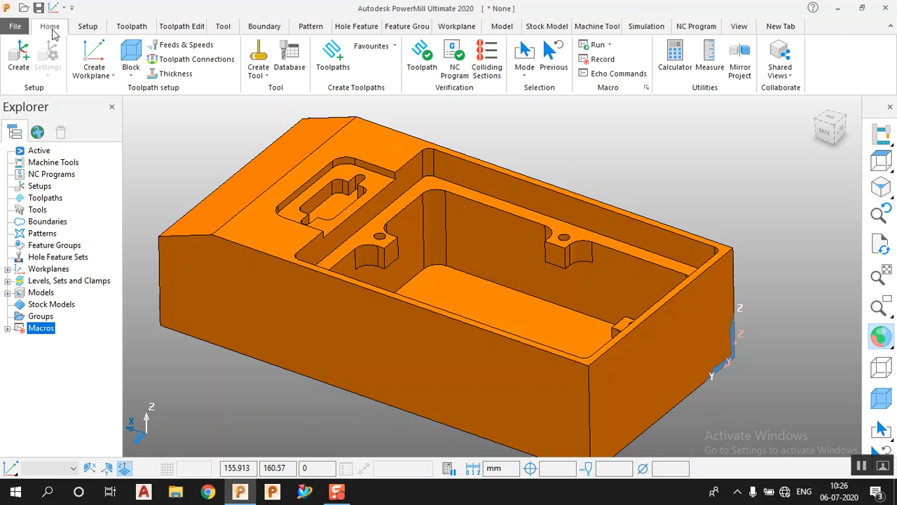
left_click(131, 56)
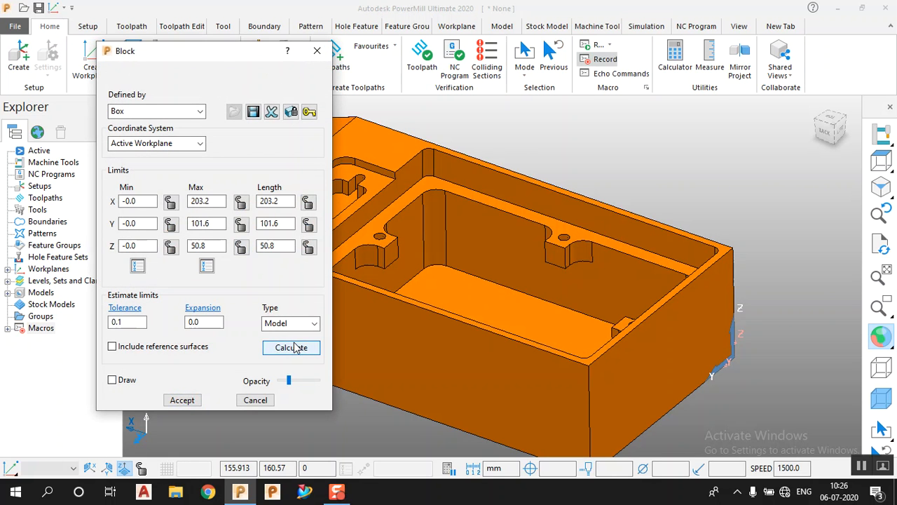
left_click(180, 399)
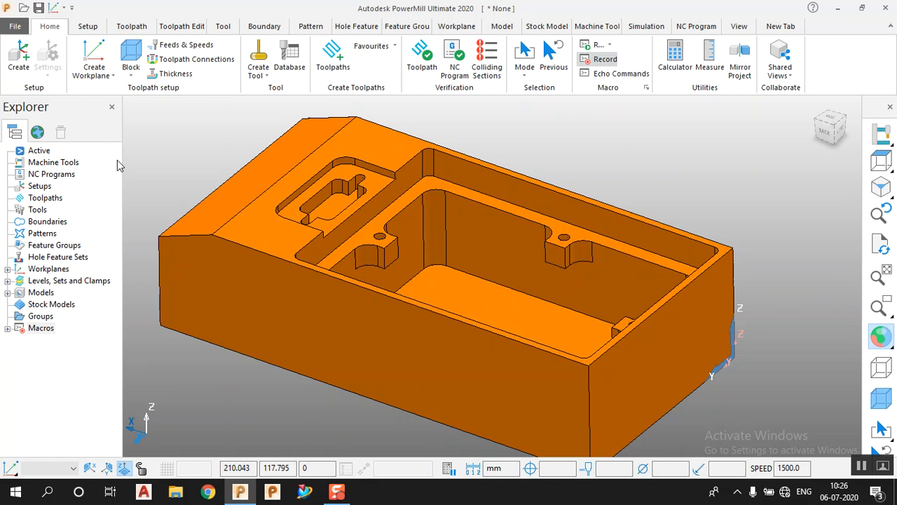
Create an end mill tool with a length of 100 and a diameter of 20
left_click(269, 76)
left_click(270, 98)
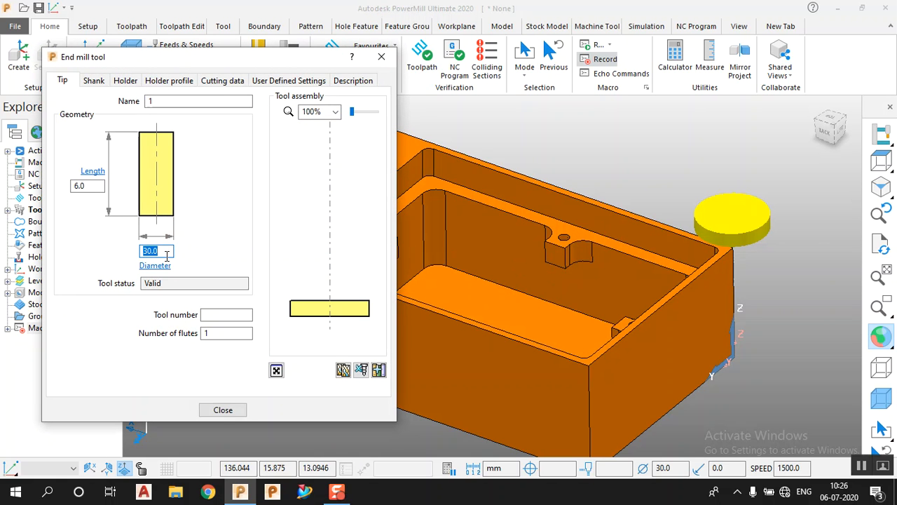
left_click(93, 187)
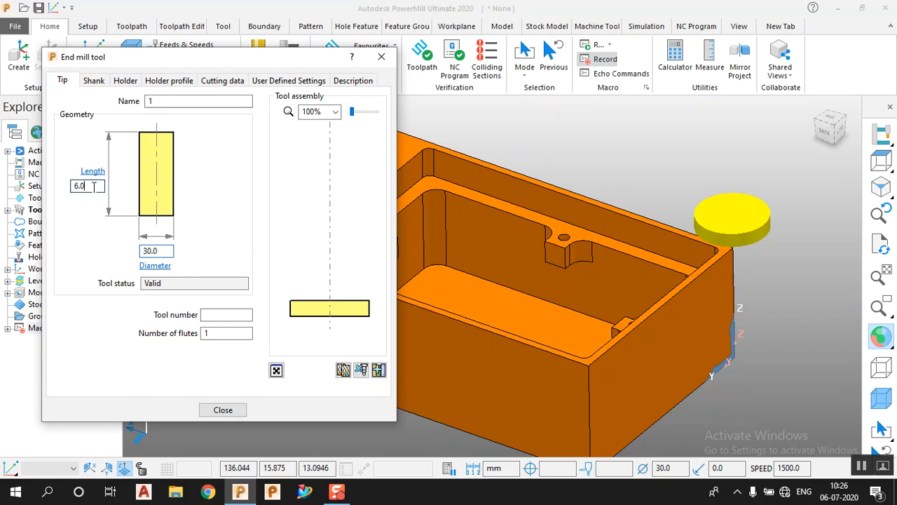
type("100")
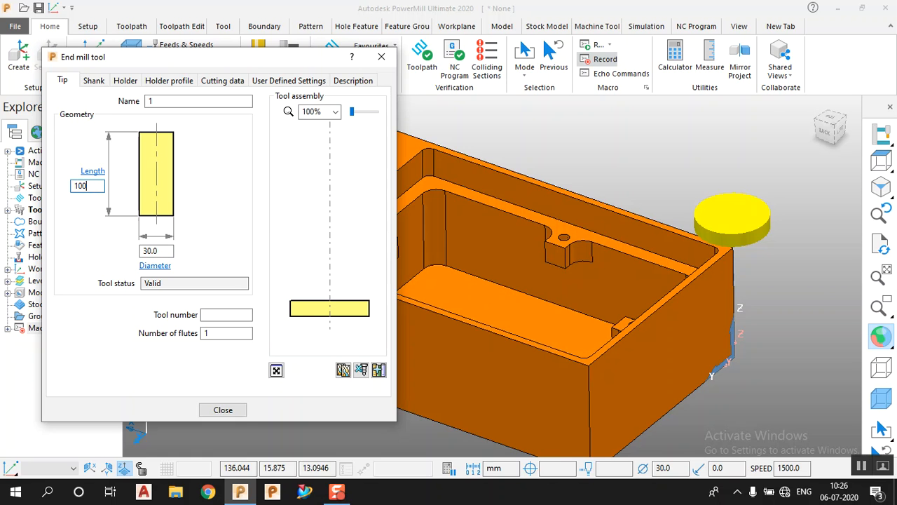
key("Return")
scroll(713, 276, "down", 5)
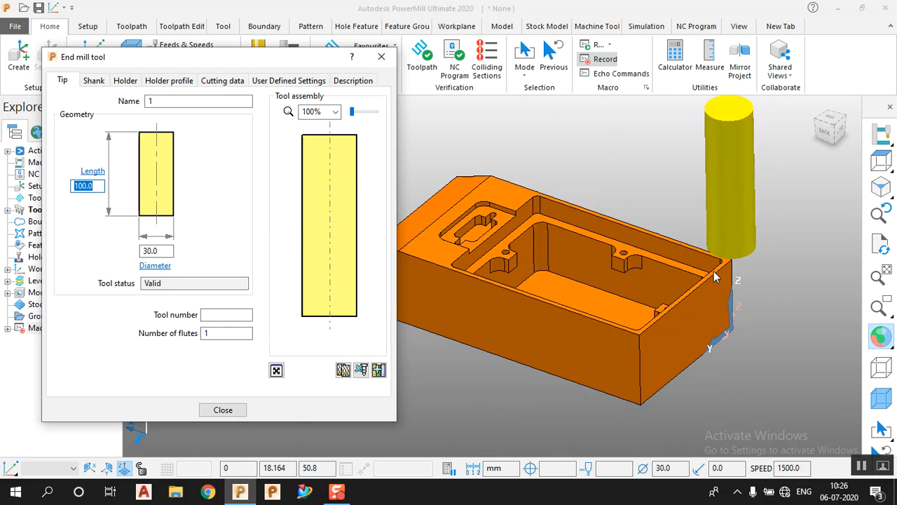
left_click(167, 252)
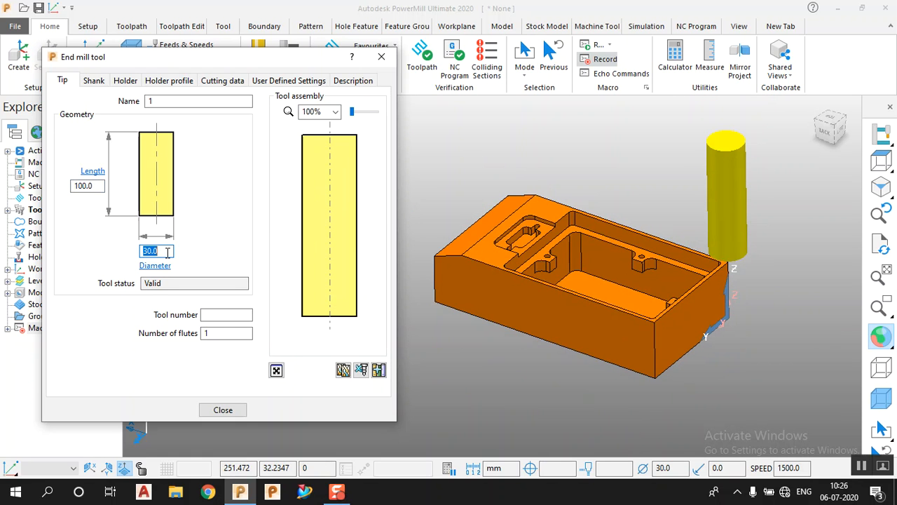
type("20")
key("Return")
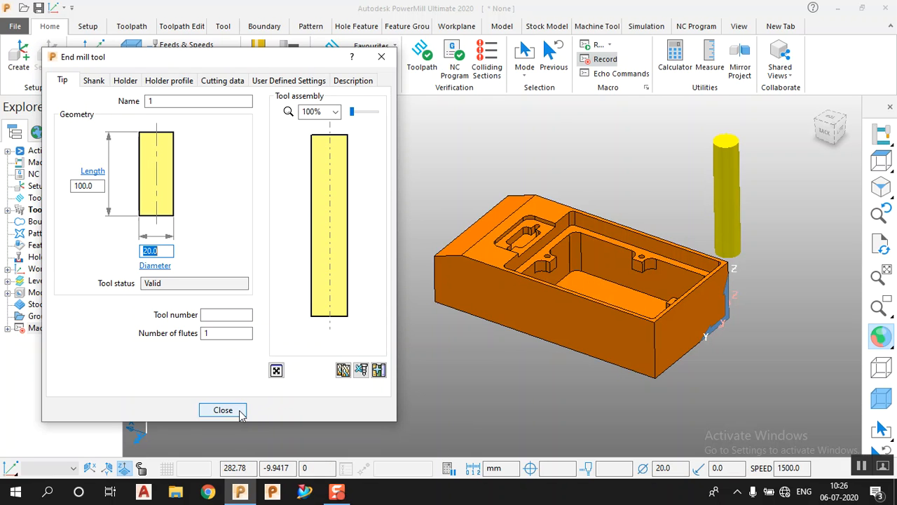
Add a shank component with its default dimensions to the end mill, and list the project's tools
left_click(93, 80)
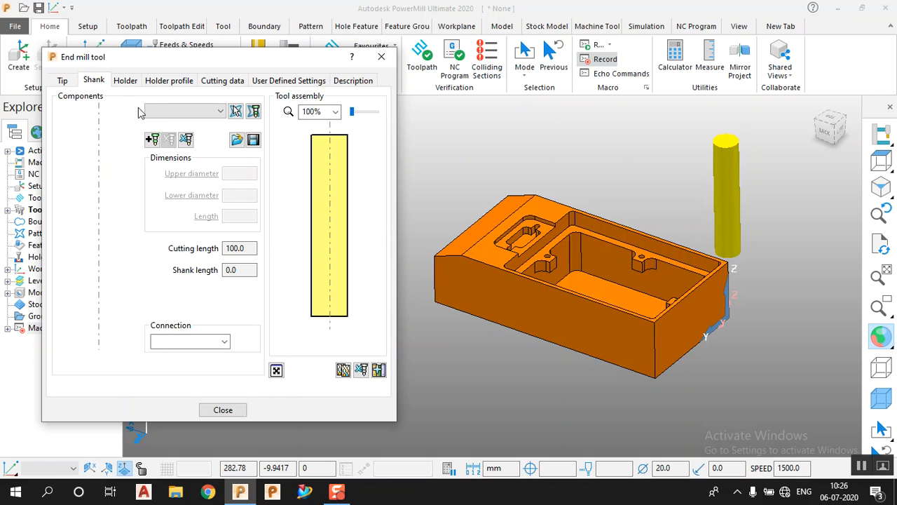
left_click(153, 139)
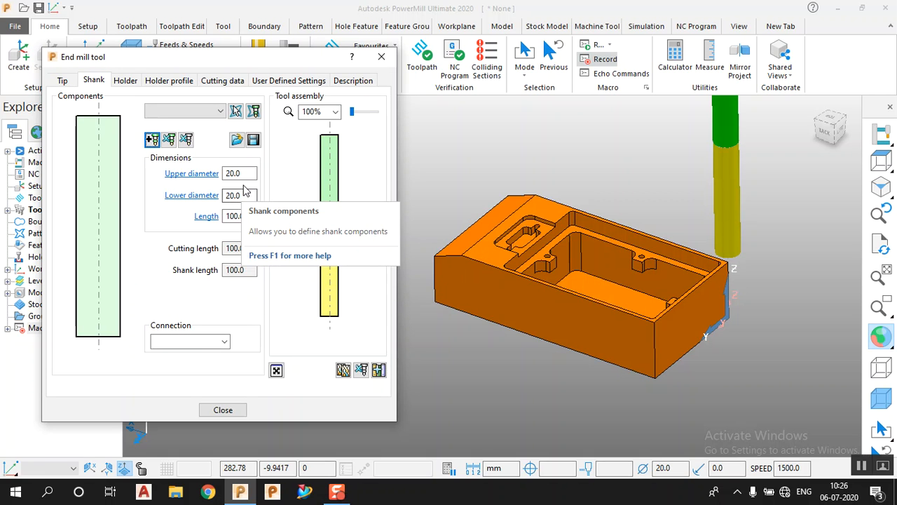
left_click(223, 410)
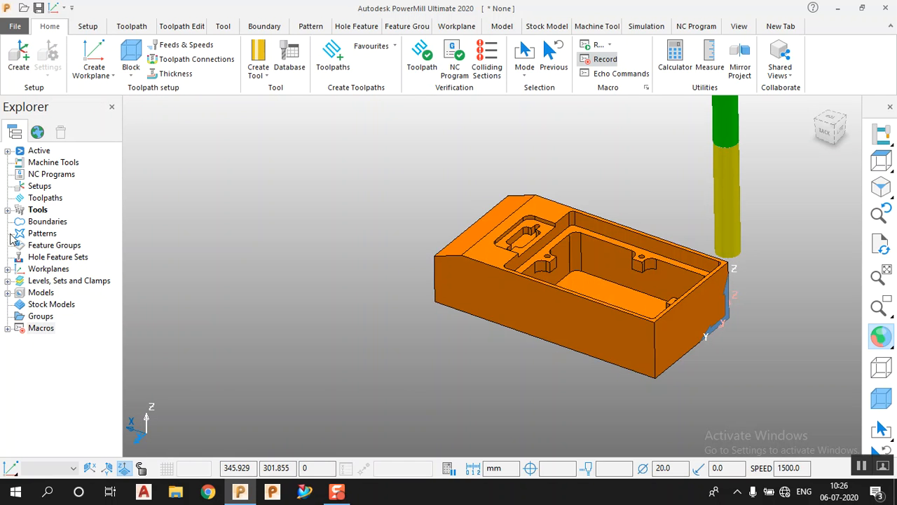
left_click(7, 210)
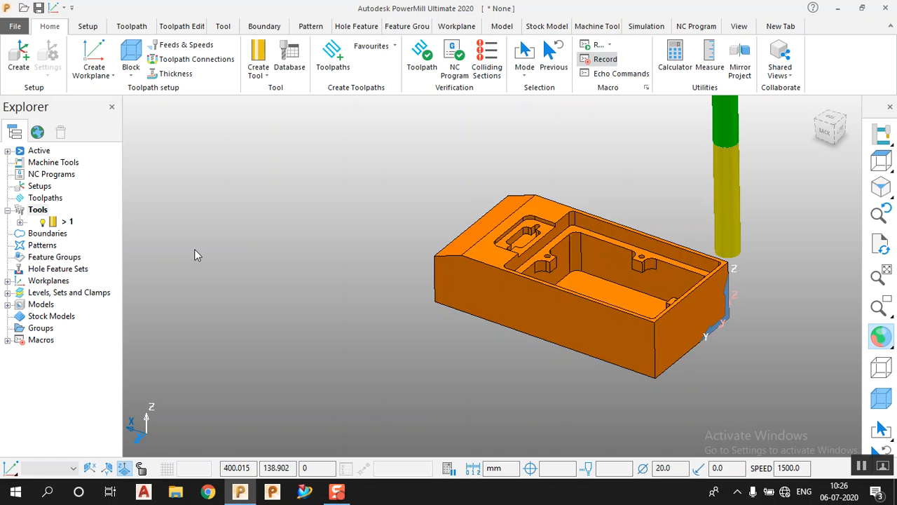
Create a tipped disc tool with a length of 6 and a diameter of 35
left_click(258, 70)
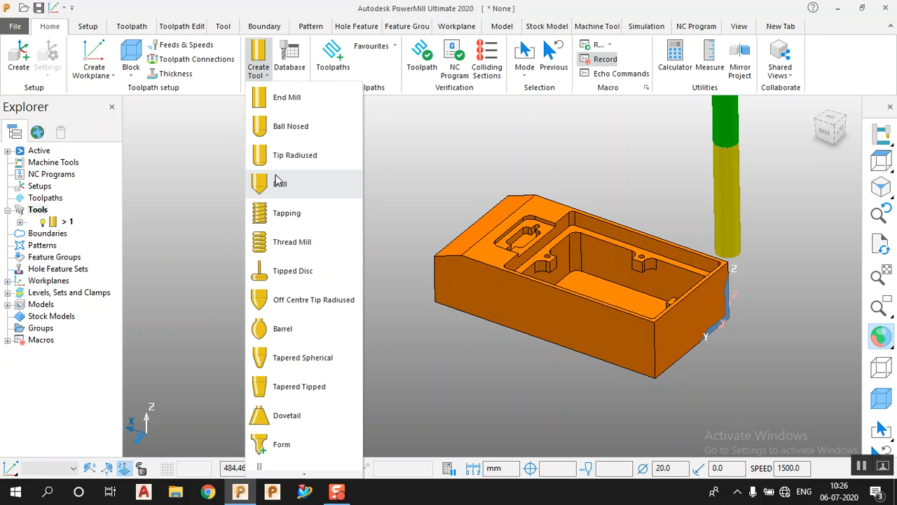
left_click(285, 278)
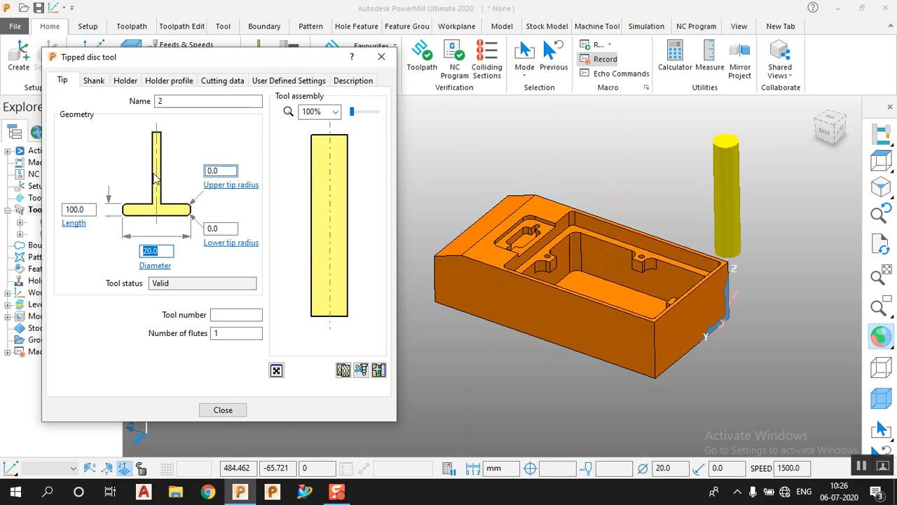
left_click(188, 102)
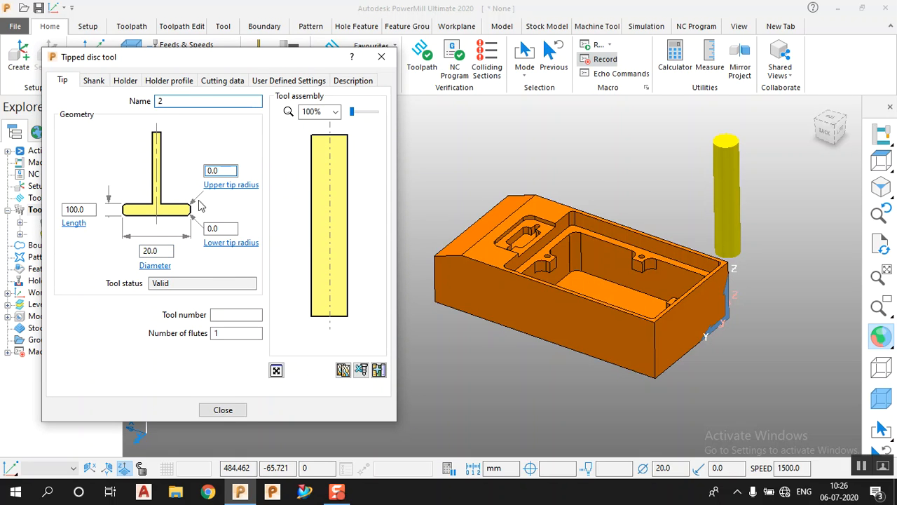
left_click(93, 212)
type("10")
key("Return")
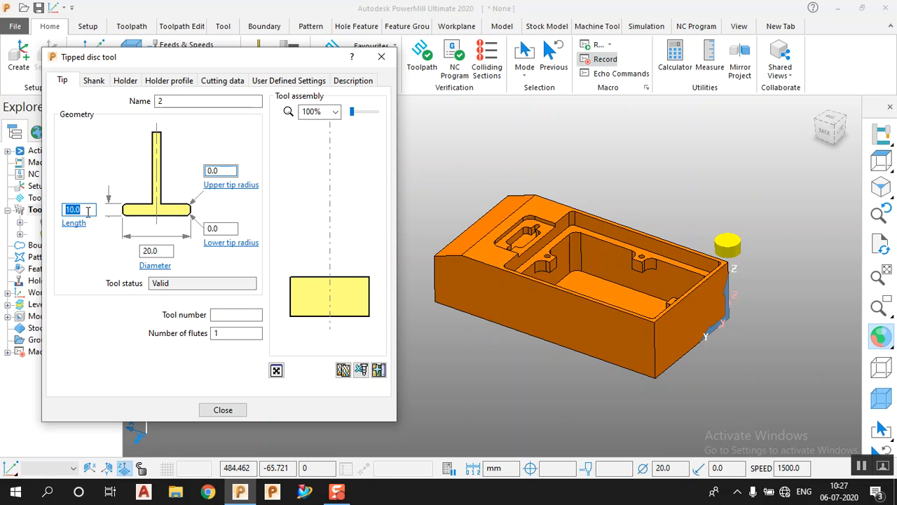
type("6")
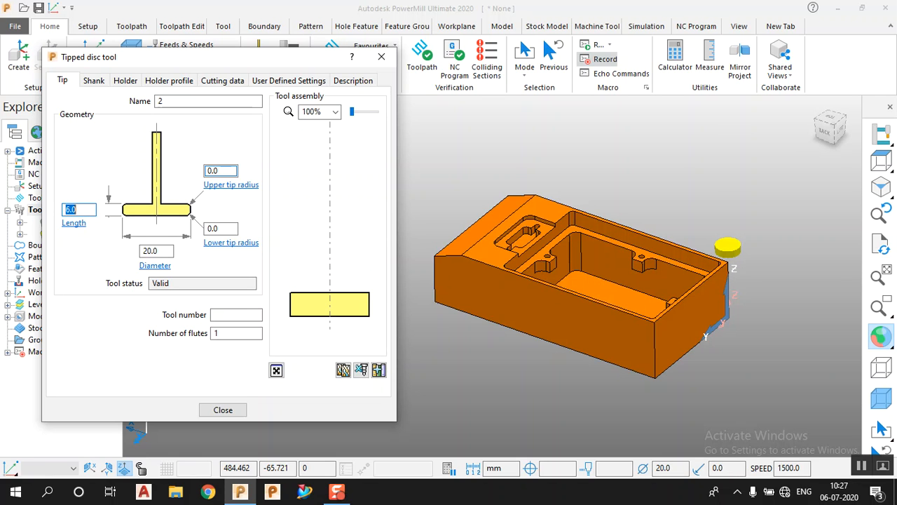
left_click(156, 251)
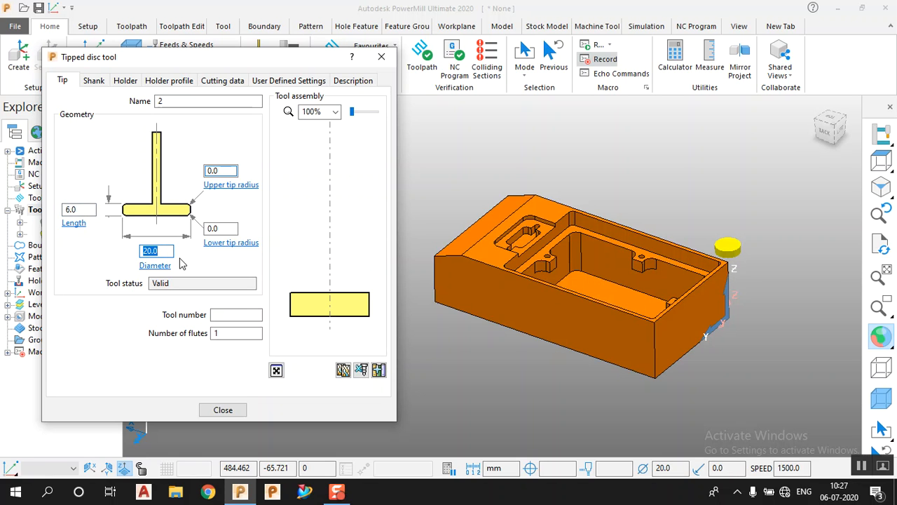
type("35")
key("Return")
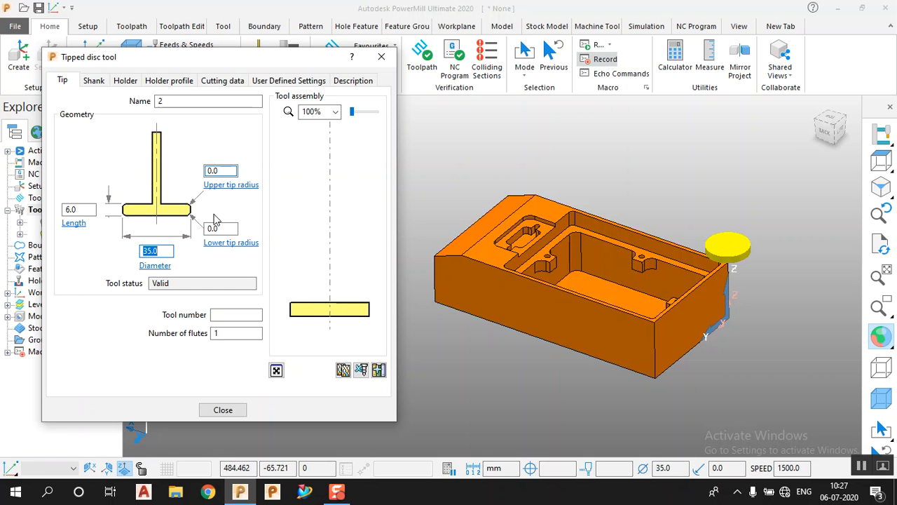
Add a shank to the tipped disc tool with upper and lower diameters of 4 and a length of 100
left_click(93, 81)
left_click(152, 139)
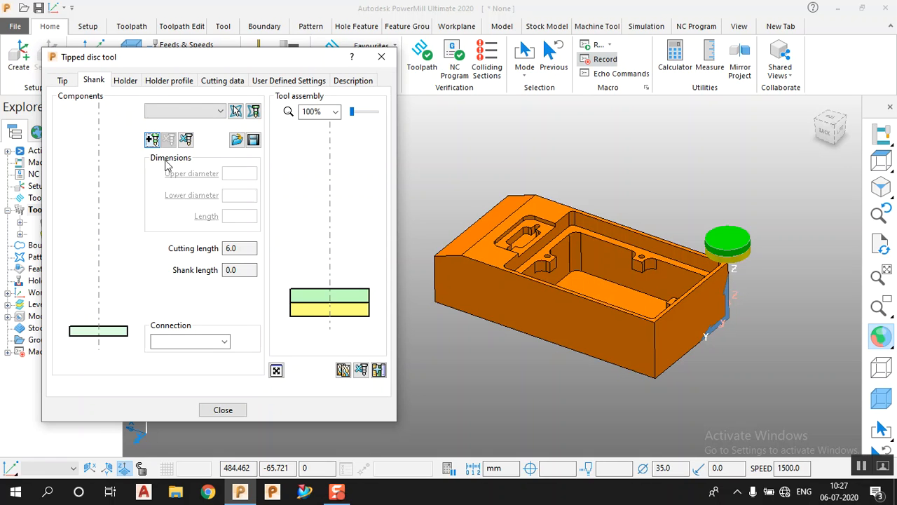
left_click(245, 196)
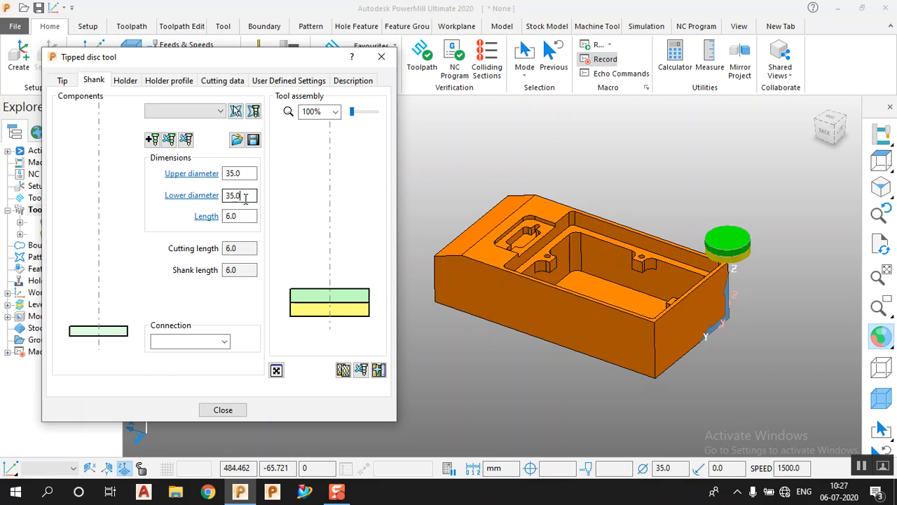
type("4")
left_click(244, 175)
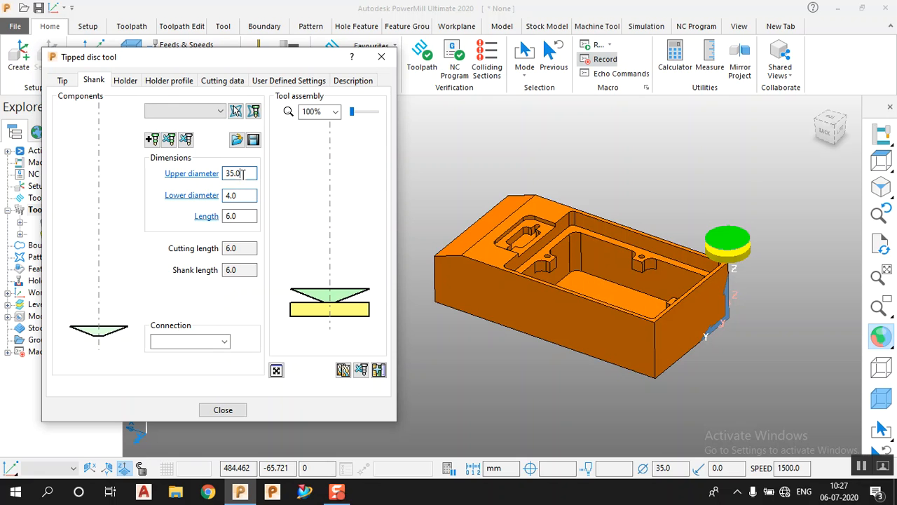
type("4")
key("Return")
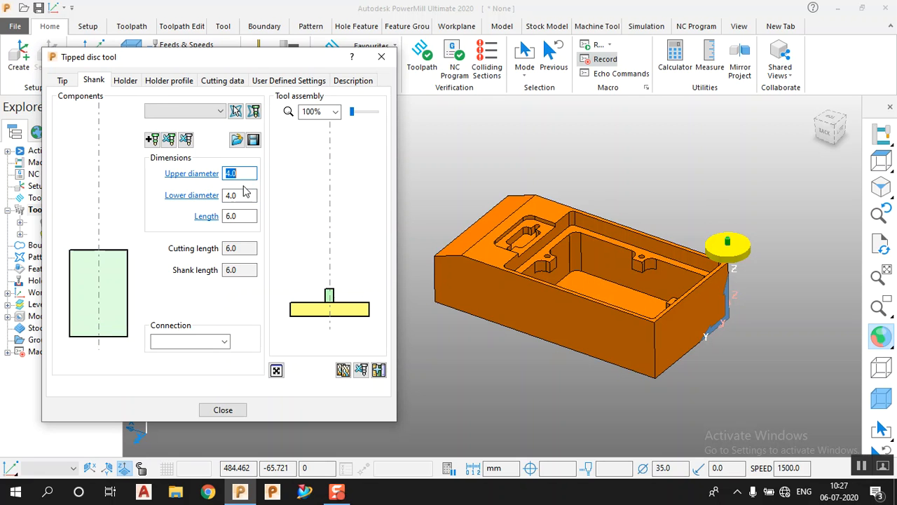
left_click(244, 216)
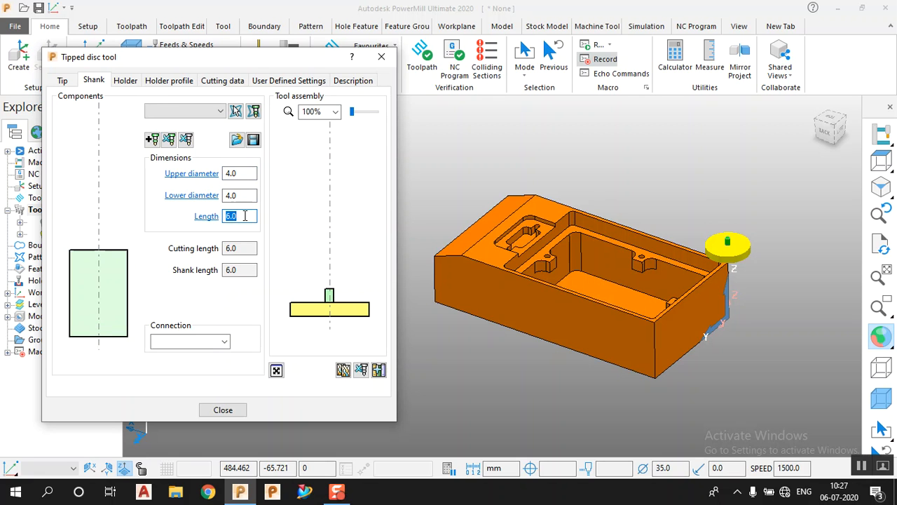
type("100")
key("Return")
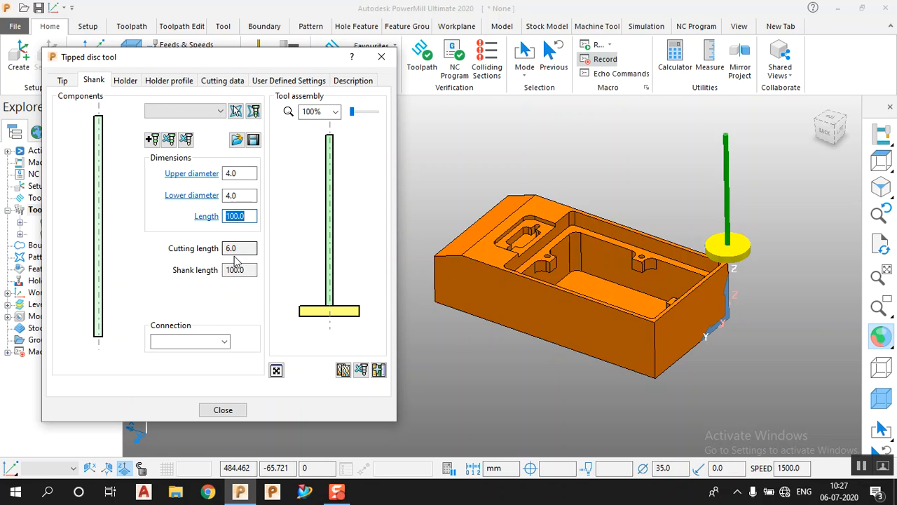
left_click(223, 410)
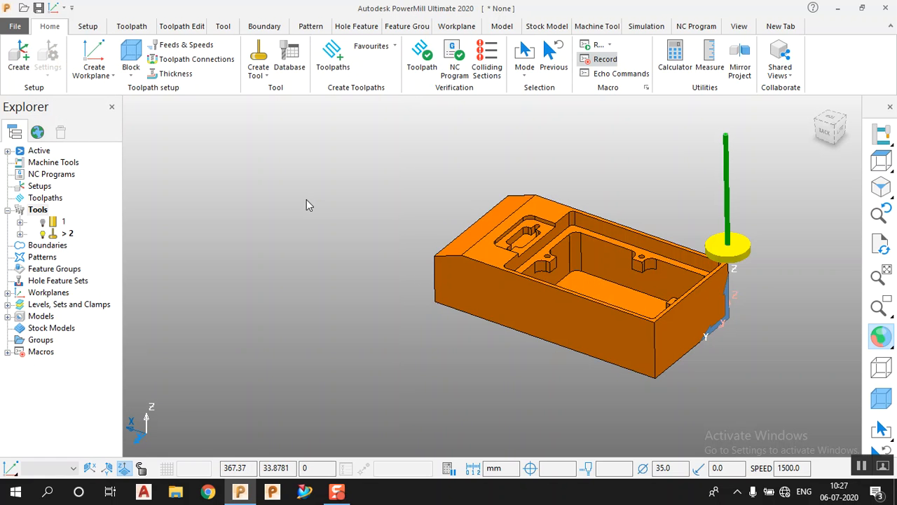
Start a new toolpath with the Model Area Clearance strategy from the 3D Area Clearance category
left_click(333, 61)
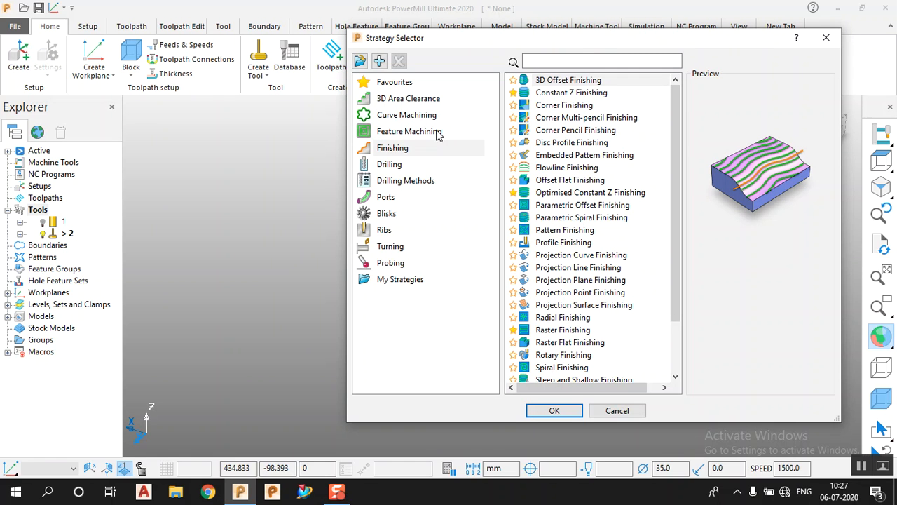
left_click(409, 100)
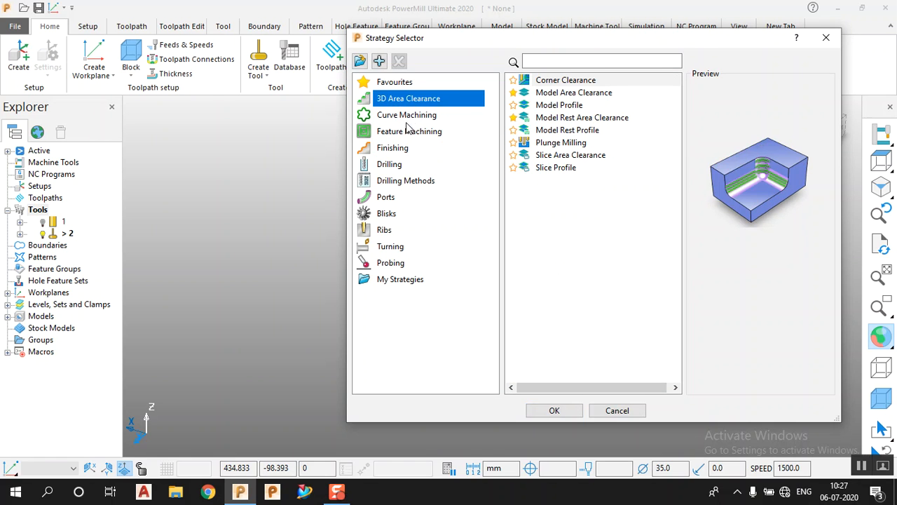
left_click(565, 95)
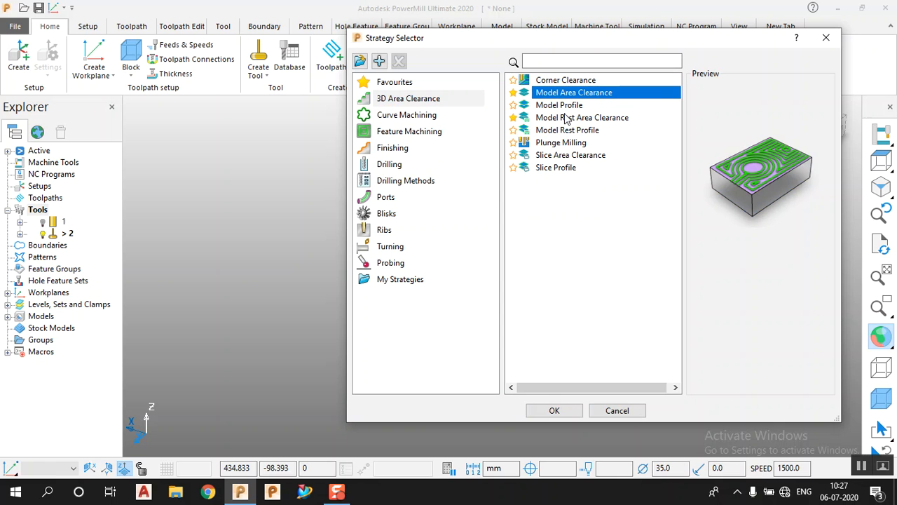
left_click(565, 414)
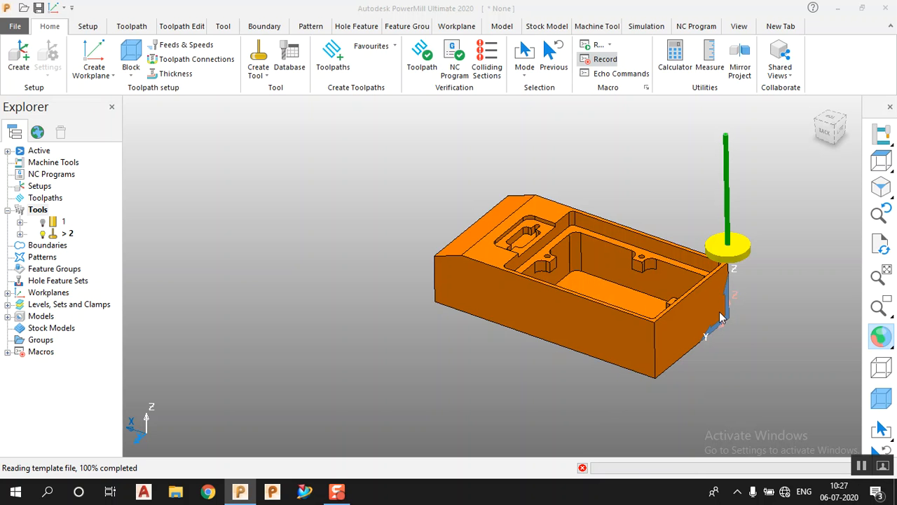
scroll(722, 317, "up", 2)
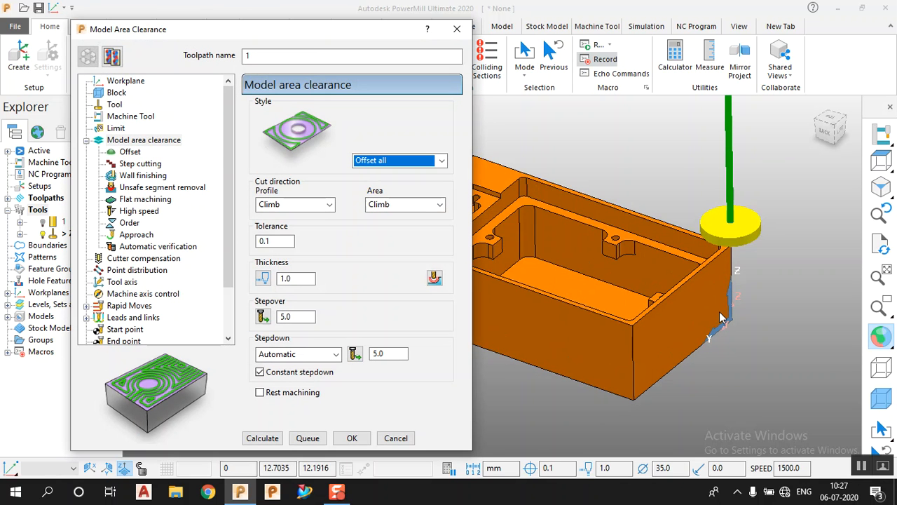
Assign end mill tool 1 to the model area clearance toolpath
left_click(115, 104)
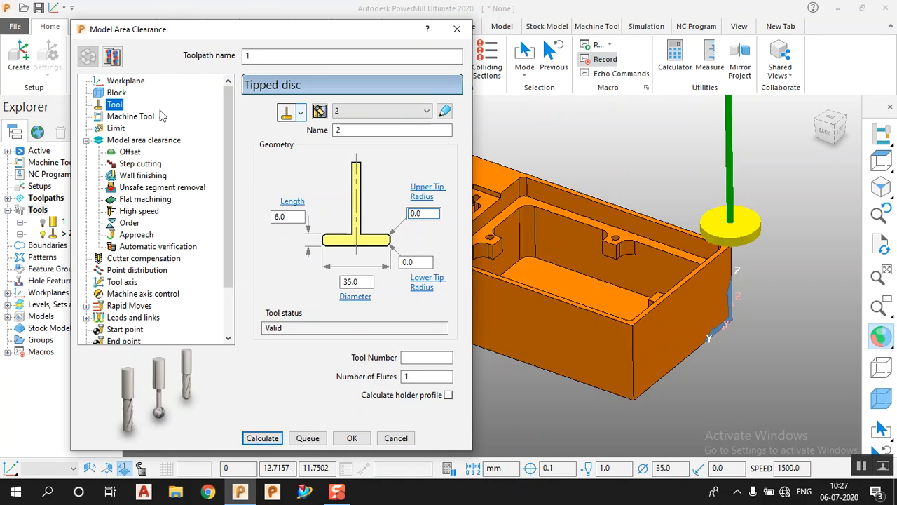
left_click(397, 113)
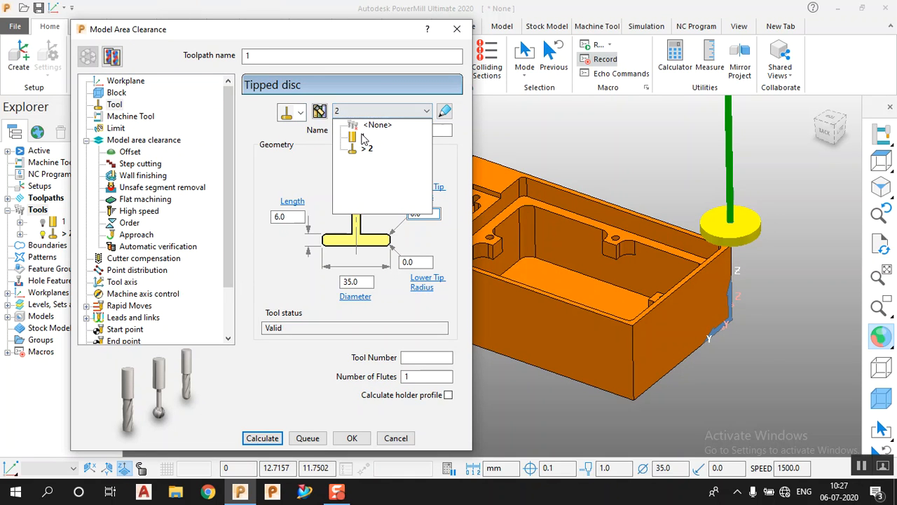
left_click(364, 137)
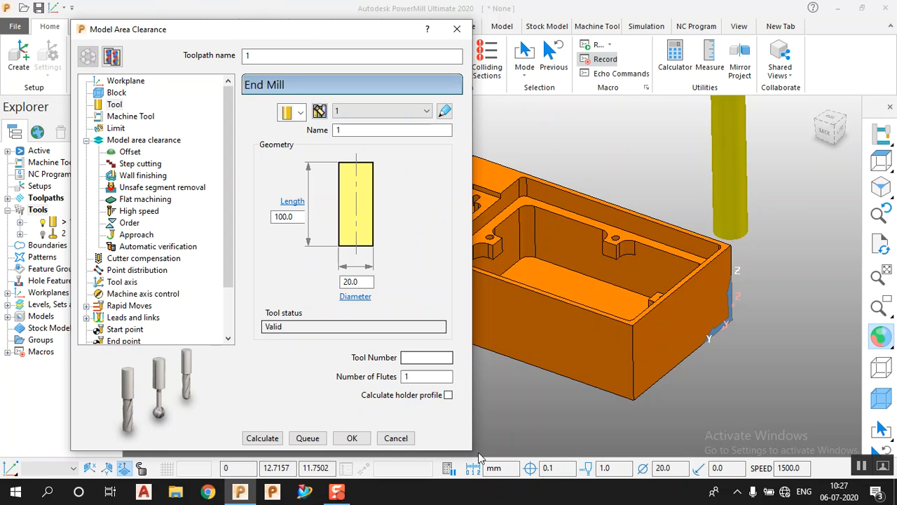
Set the end mill's tool number to 20 and name the toolpath end20
left_click(421, 358)
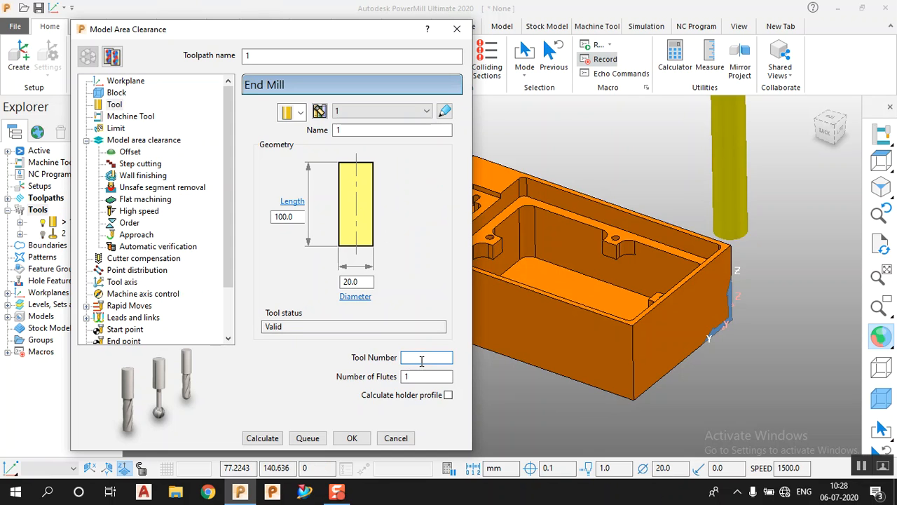
type("end20")
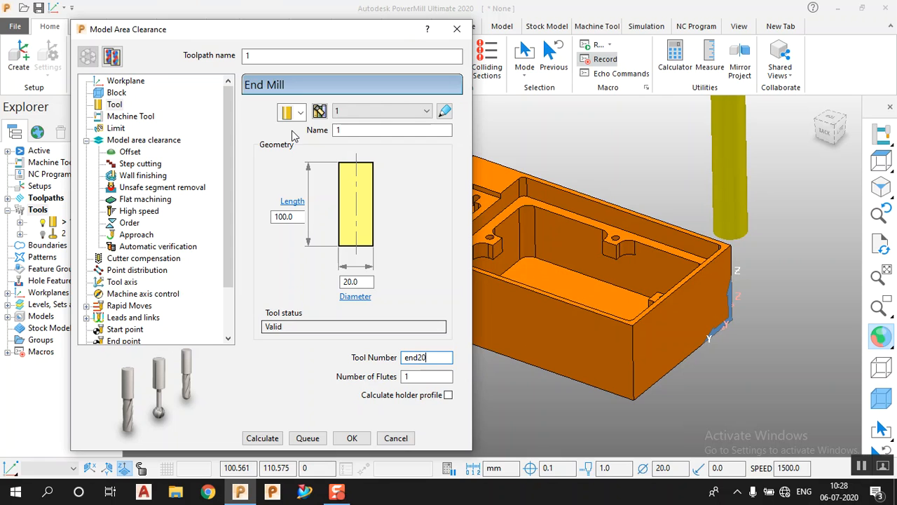
left_click(279, 57)
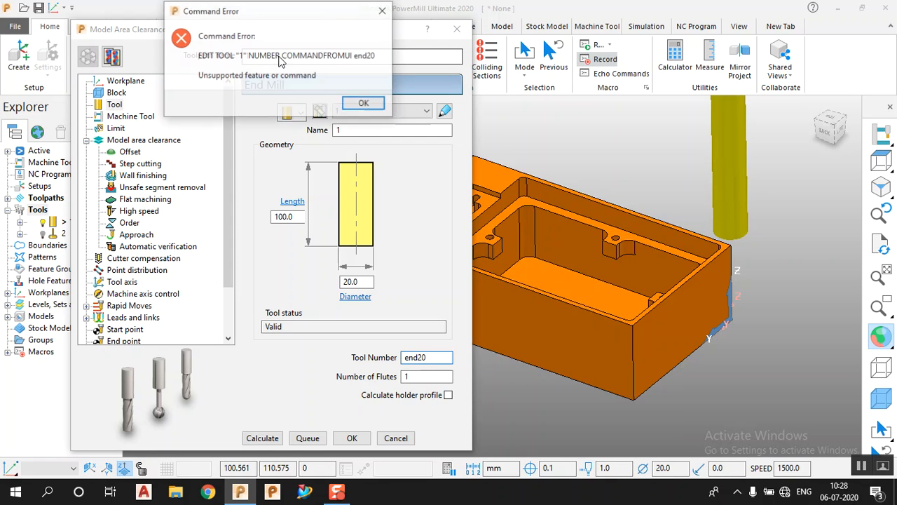
left_click(383, 11)
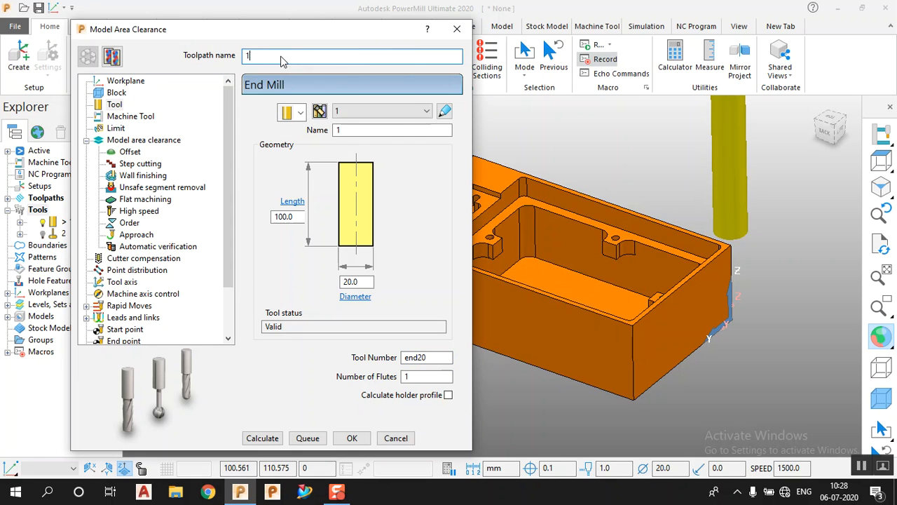
left_click(418, 358)
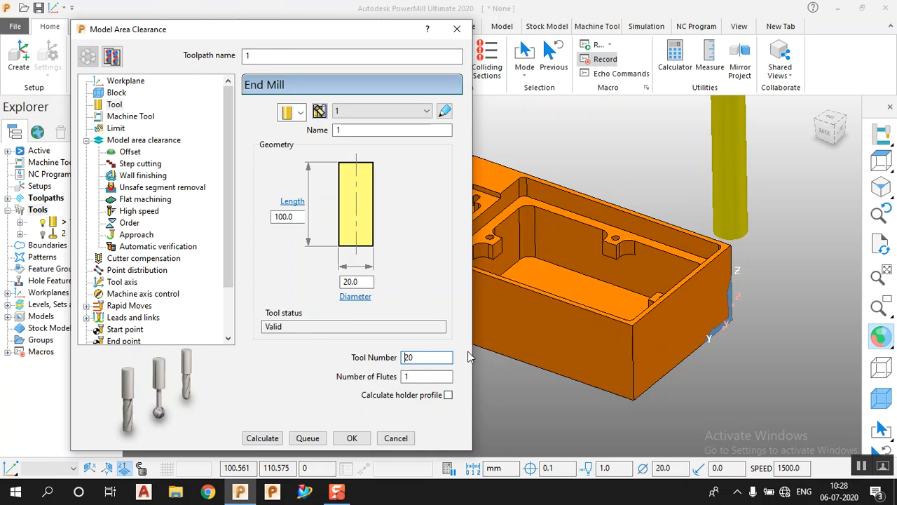
double_click(284, 57)
type("end20")
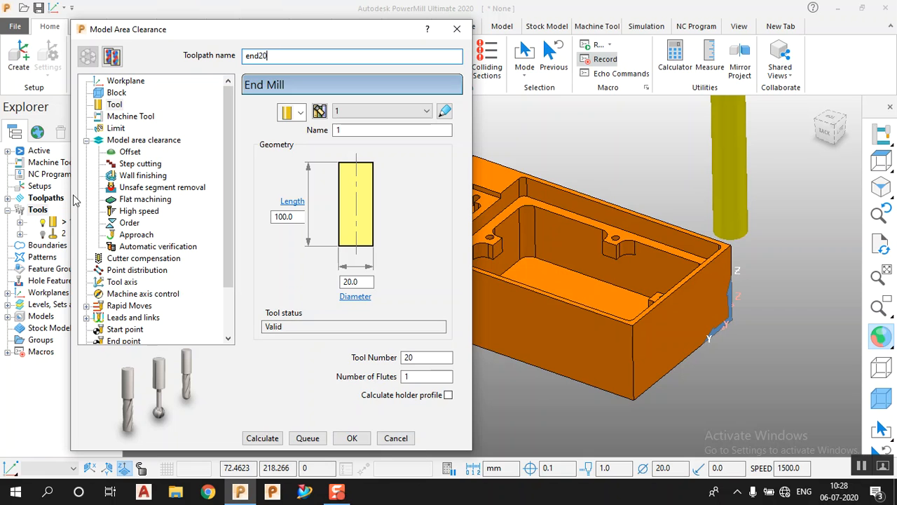
Set the model area clearance stepover to 5 and calculate the end20 toolpath
left_click(136, 140)
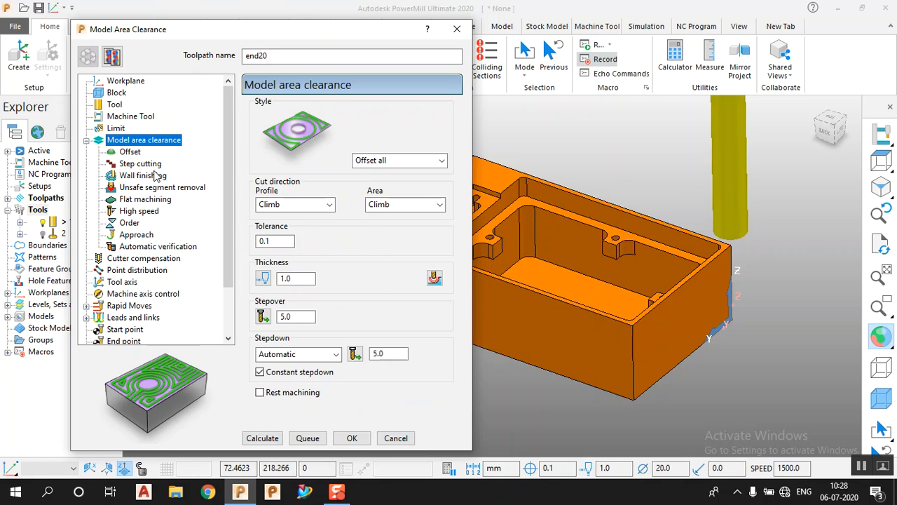
double_click(309, 316)
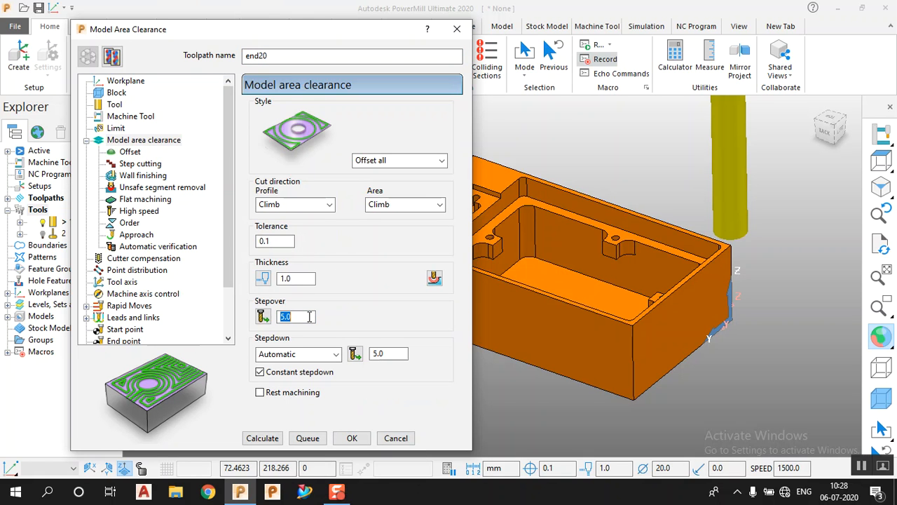
type("2")
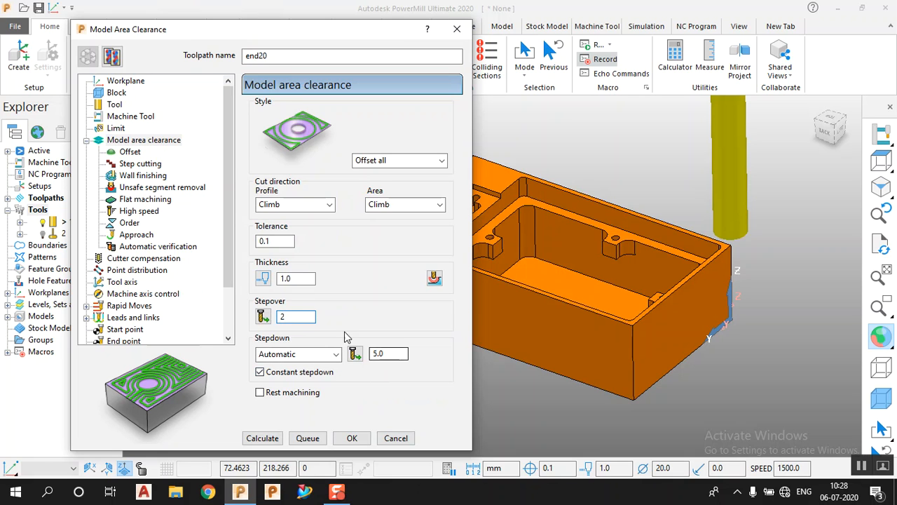
key("Return")
type("5")
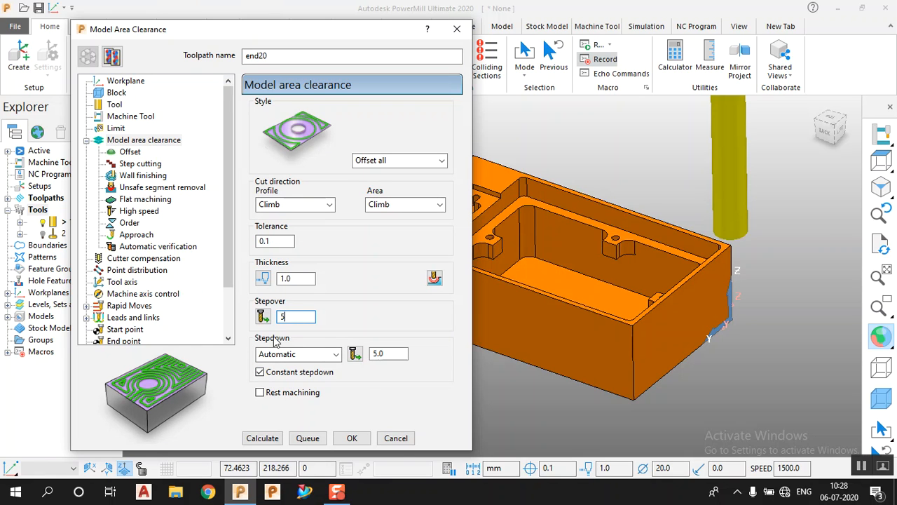
left_click(259, 437)
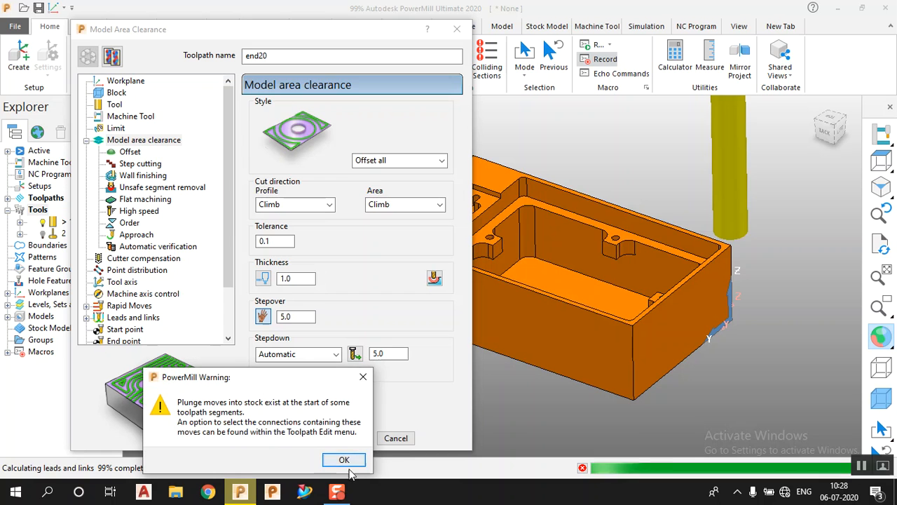
left_click(345, 460)
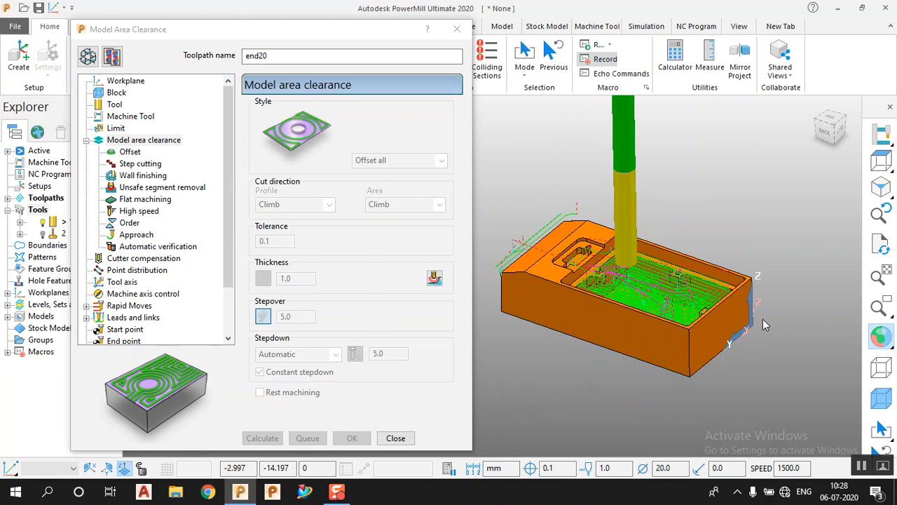
scroll(769, 318, "up", 2)
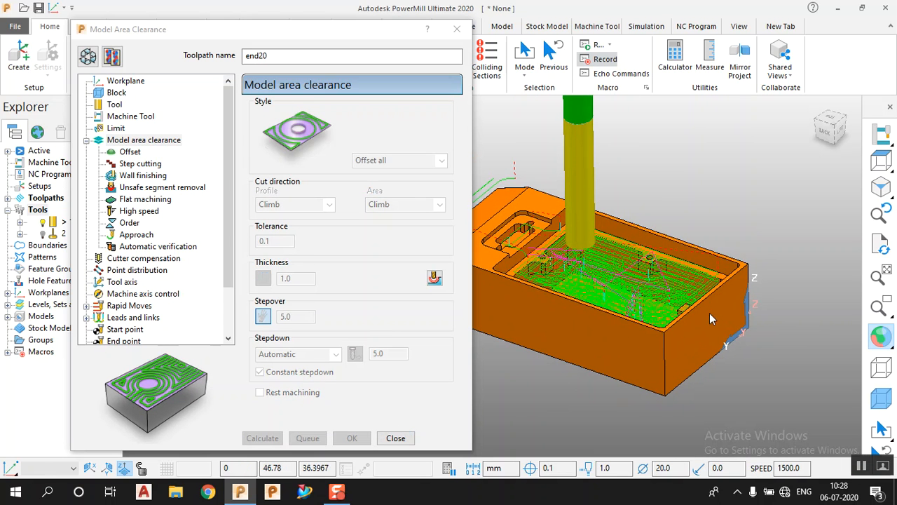
Reopen the end20 toolpath for editing and calculate its rapid move heights measured from Block and Model
left_click(88, 56)
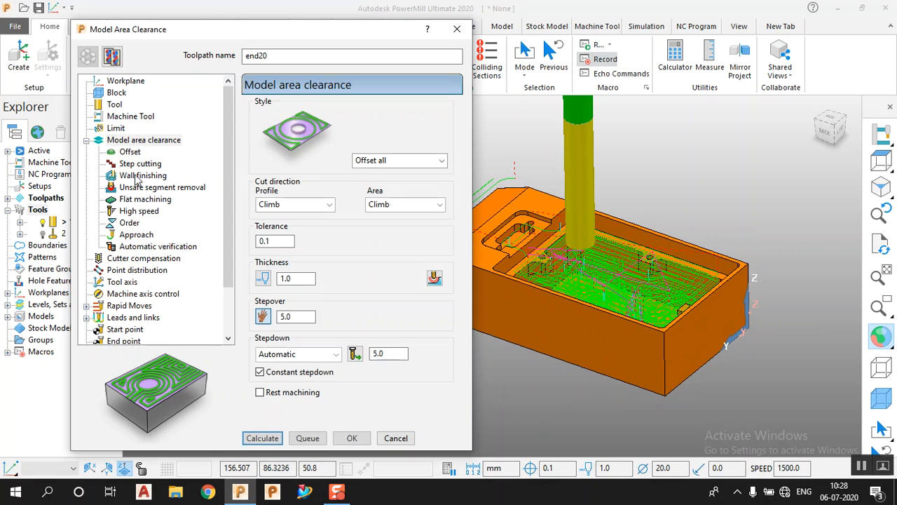
left_click(123, 306)
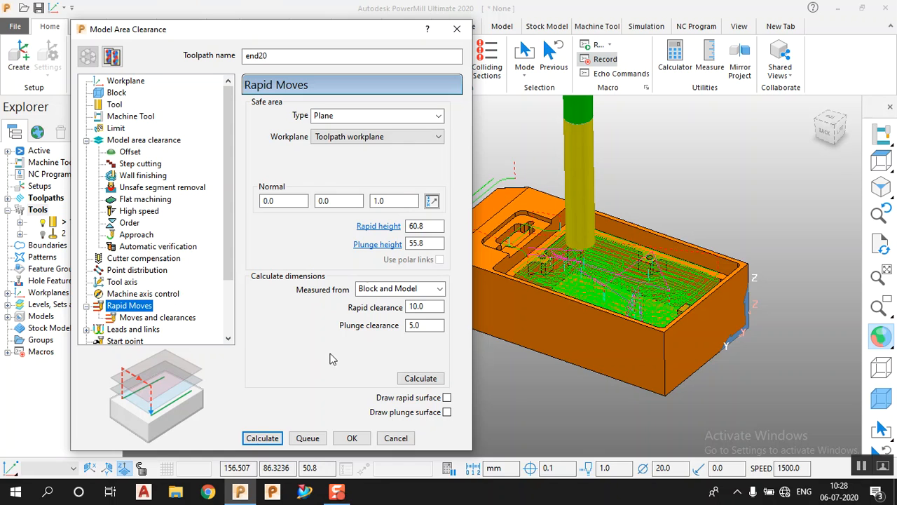
left_click(415, 382)
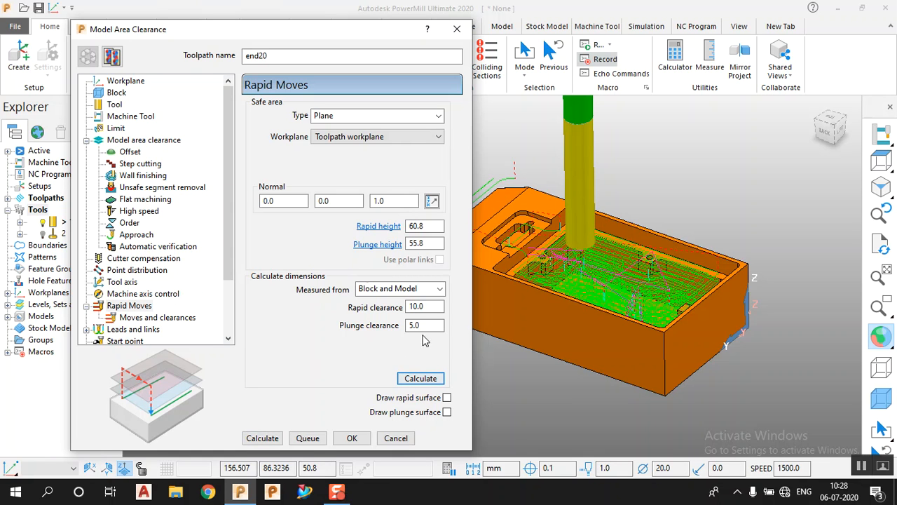
Set the thickness to 0 in the toolpath's automatic verification settings and recalculate end20
scroll(178, 297, "down", 1)
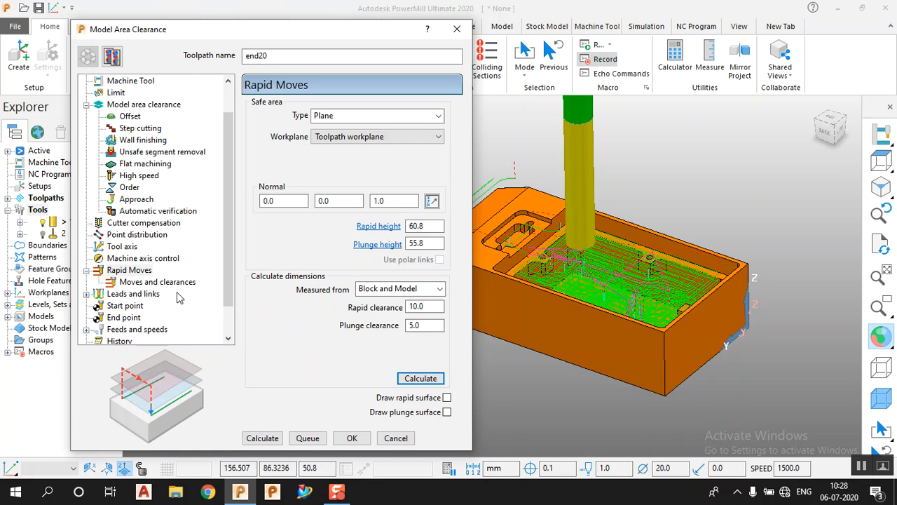
left_click(164, 212)
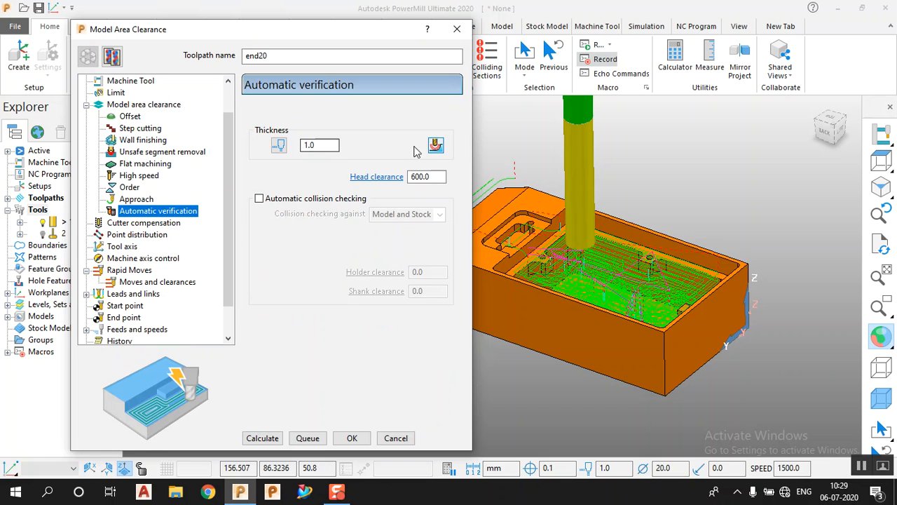
key("Tab")
type("0")
key("Return")
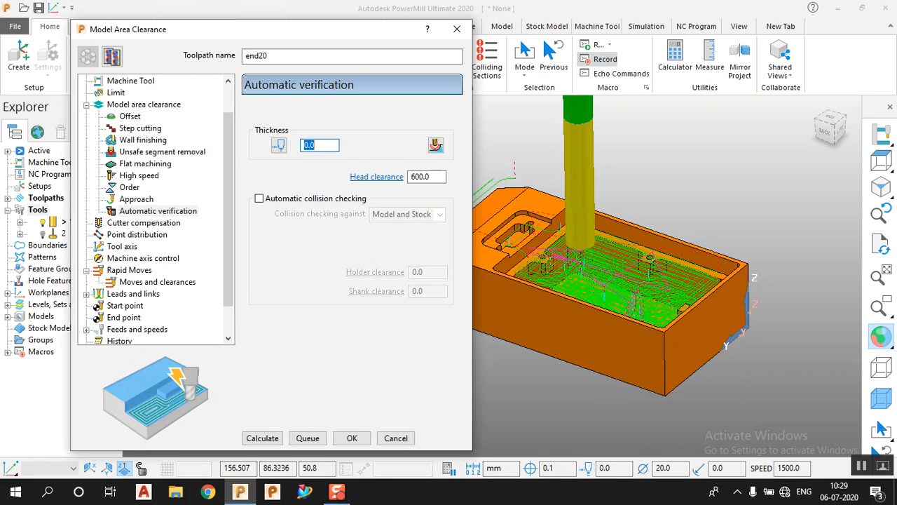
left_click(138, 212)
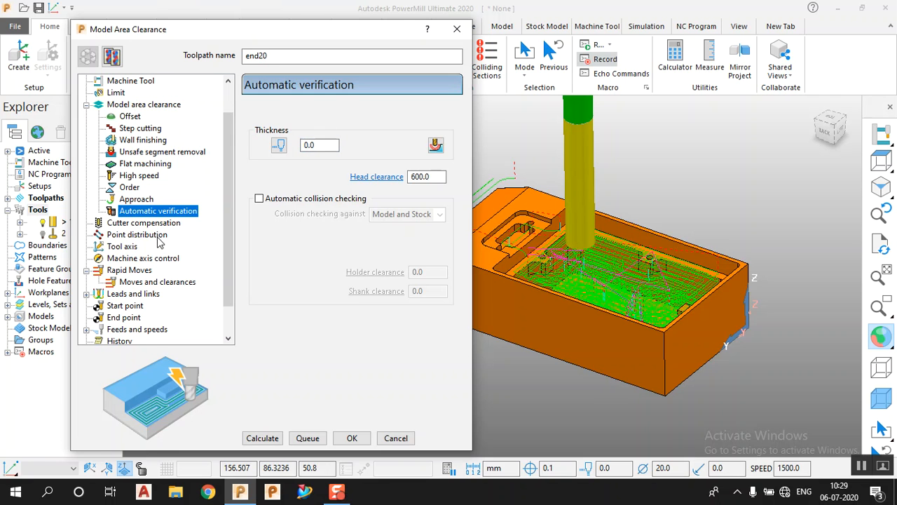
scroll(146, 331, "down", 1)
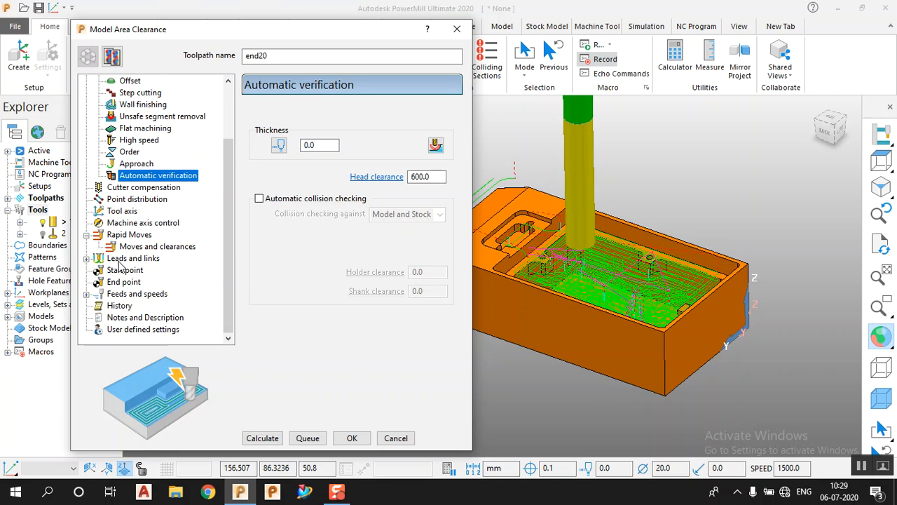
left_click(263, 439)
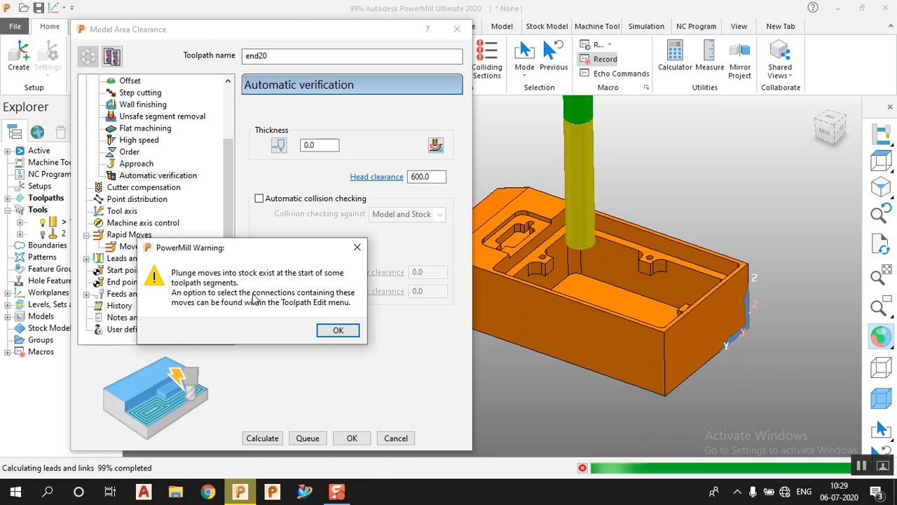
left_click(342, 331)
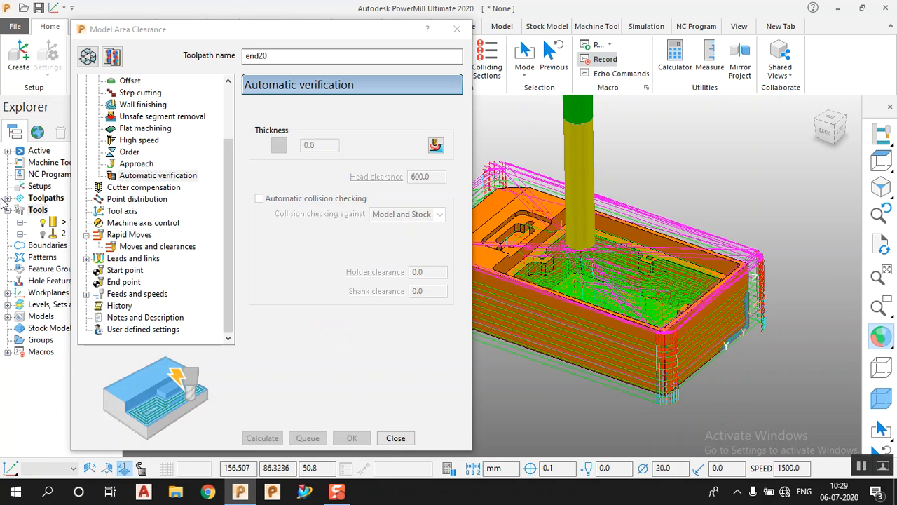
Reopen the end20 toolpath for editing, set its thickness to 1.0 and recalculate it, closing the settings
left_click(89, 57)
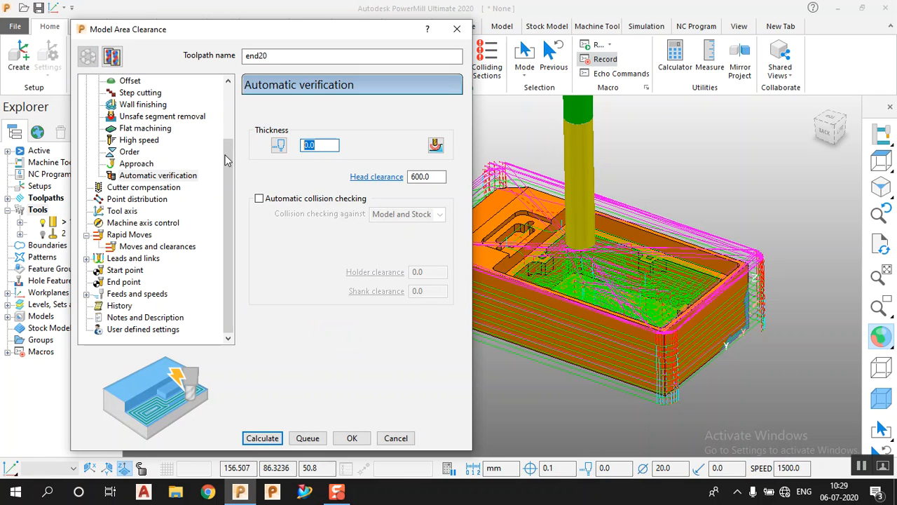
key("Return")
left_click(262, 438)
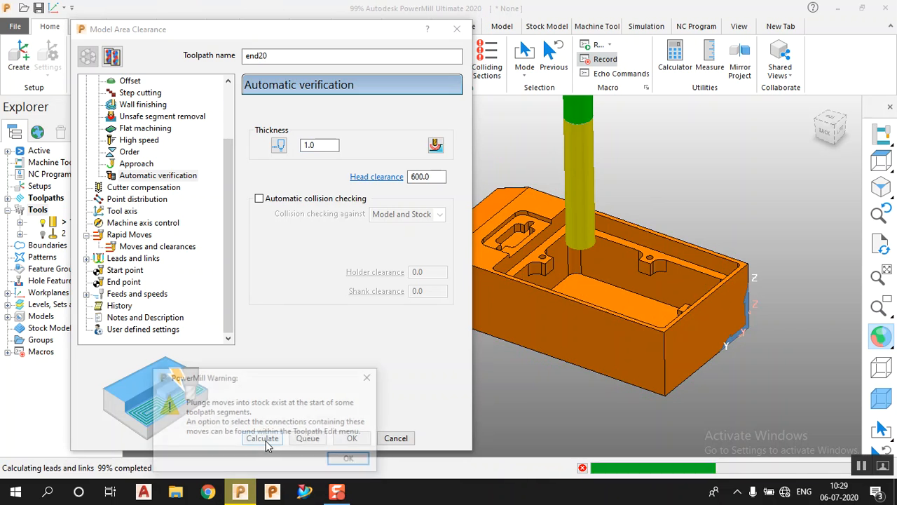
left_click(352, 461)
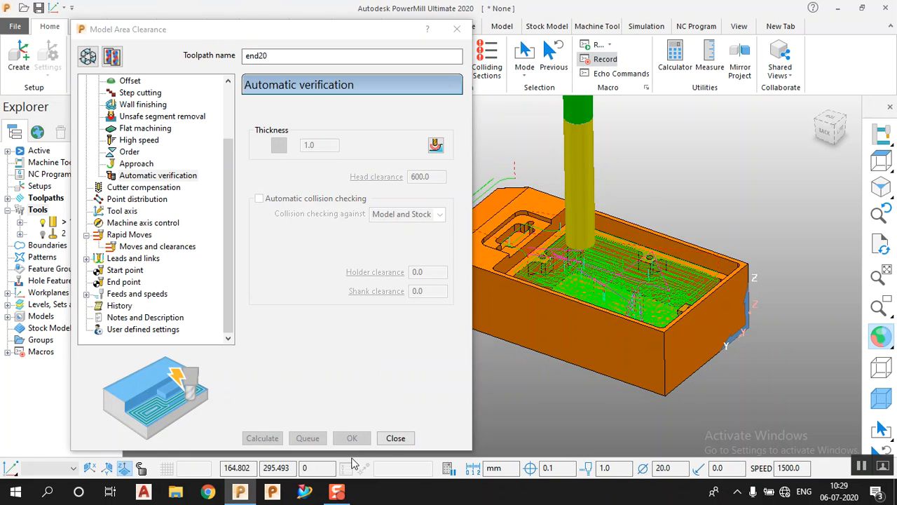
left_click(395, 438)
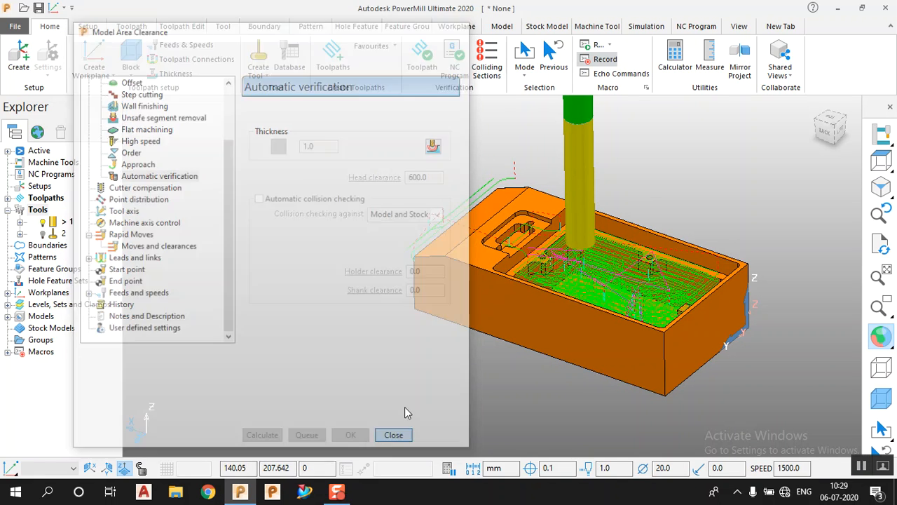
Examine the end20 toolpath passes from several angles, with the housing model's shading off and on
left_click(7, 198)
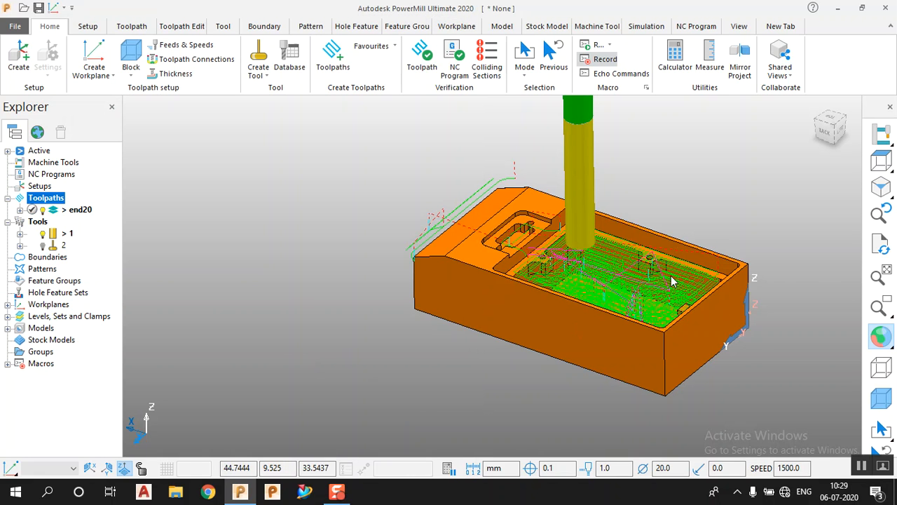
scroll(671, 280, "up", 2)
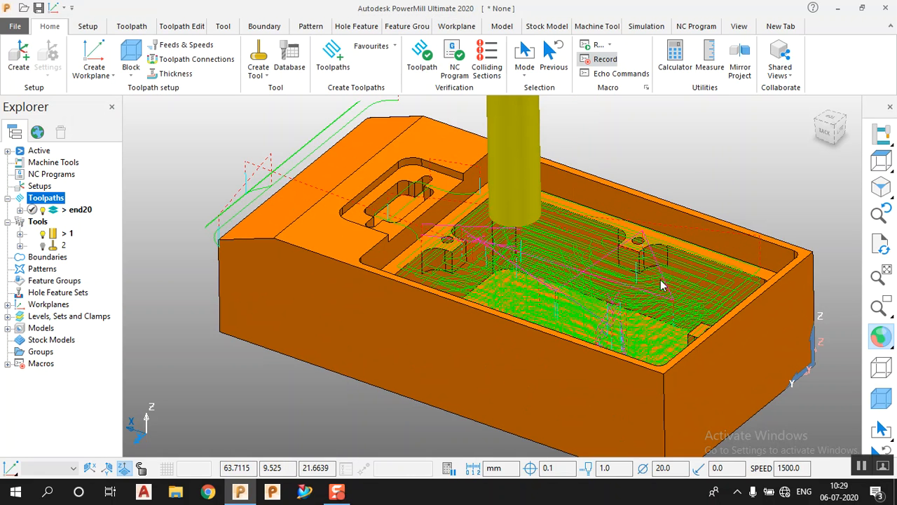
left_click(879, 338)
middle_click_drag(611, 320, 558, 364)
left_click(618, 377)
middle_click_drag(618, 376, 691, 371)
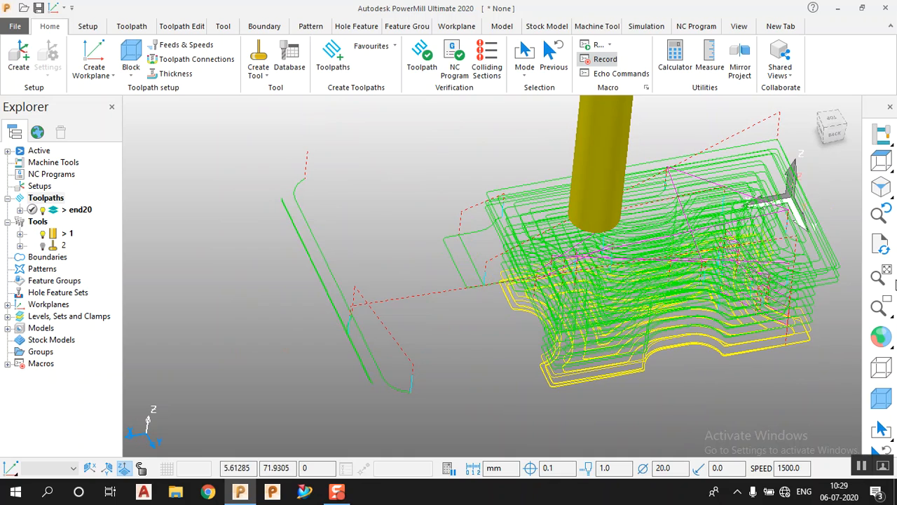
left_click(877, 340)
middle_click_drag(651, 356, 437, 350)
scroll(540, 287, "down", 2)
middle_click_drag(541, 287, 601, 307)
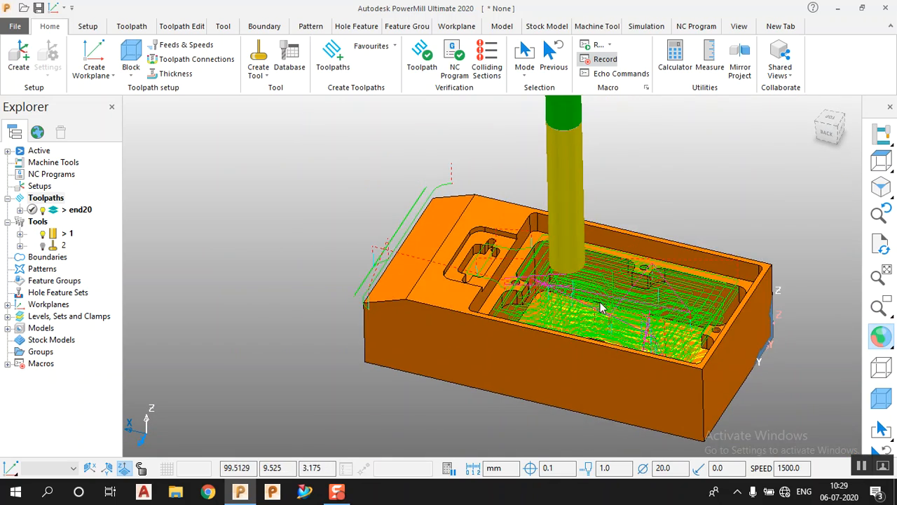
scroll(581, 295, "down", 3)
scroll(631, 309, "up", 2)
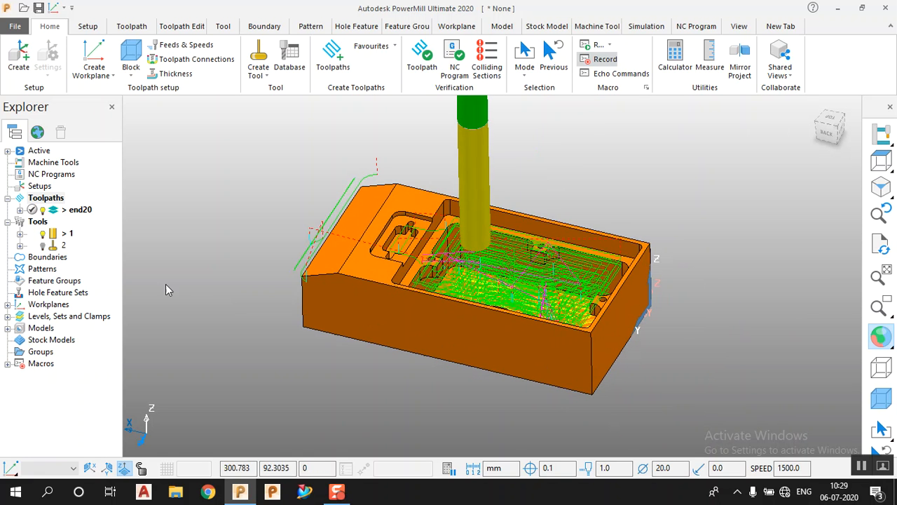
Start a new Constant Z Finishing toolpath from the Finishing category and turn off its Undercut and Spiral options
left_click(331, 60)
left_click(388, 148)
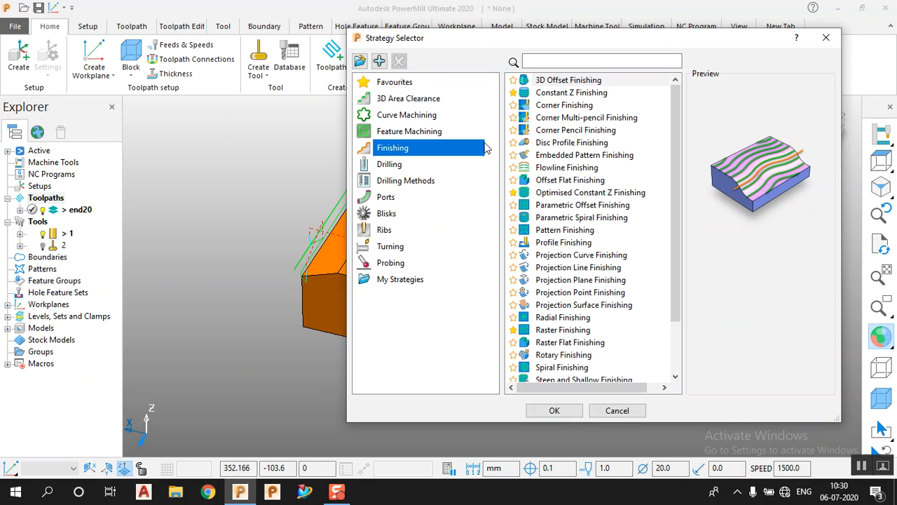
left_click(573, 97)
left_click(553, 410)
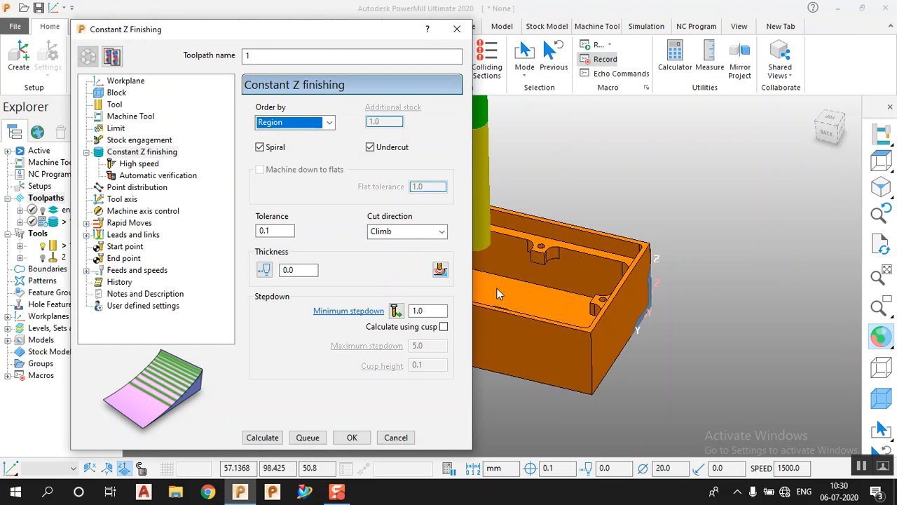
left_click(389, 151)
left_click(275, 149)
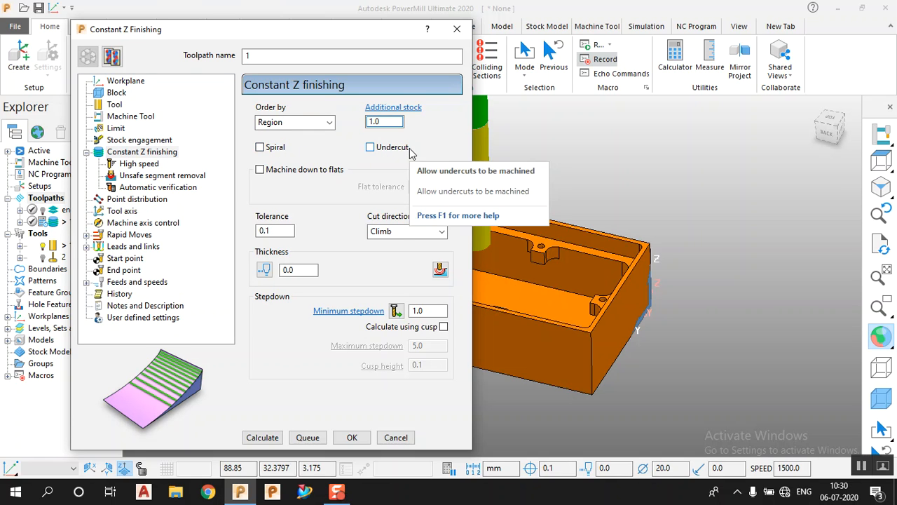
Calculate the constant Z finishing toolpath, then reopen it, switch its tool to tipped disc 2 and recalculate it
left_click(263, 437)
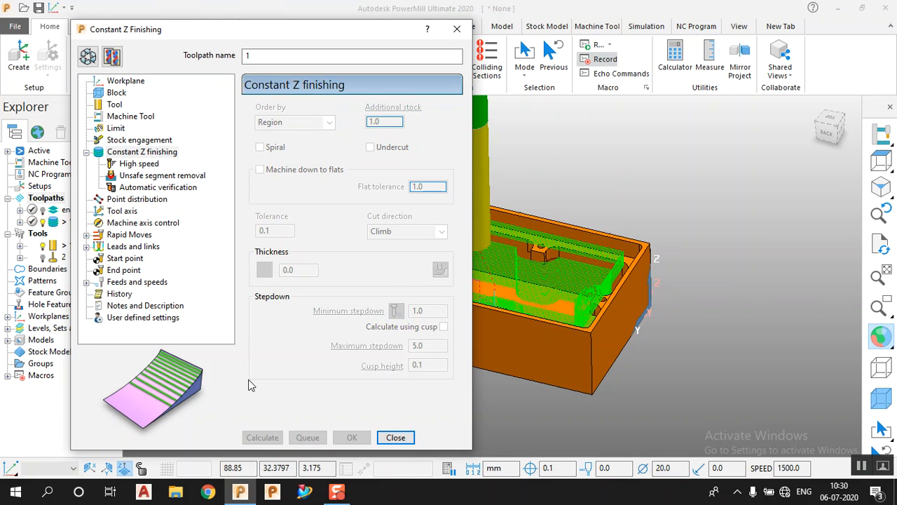
left_click(87, 57)
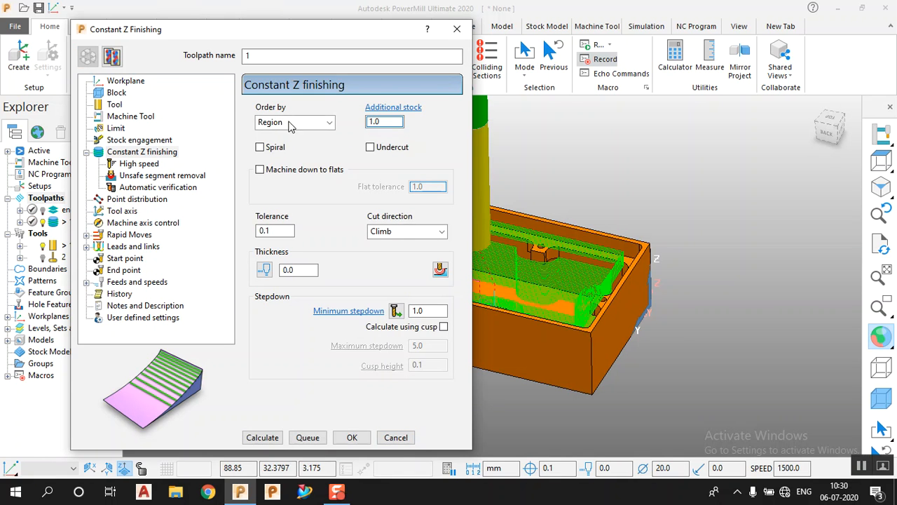
left_click(115, 105)
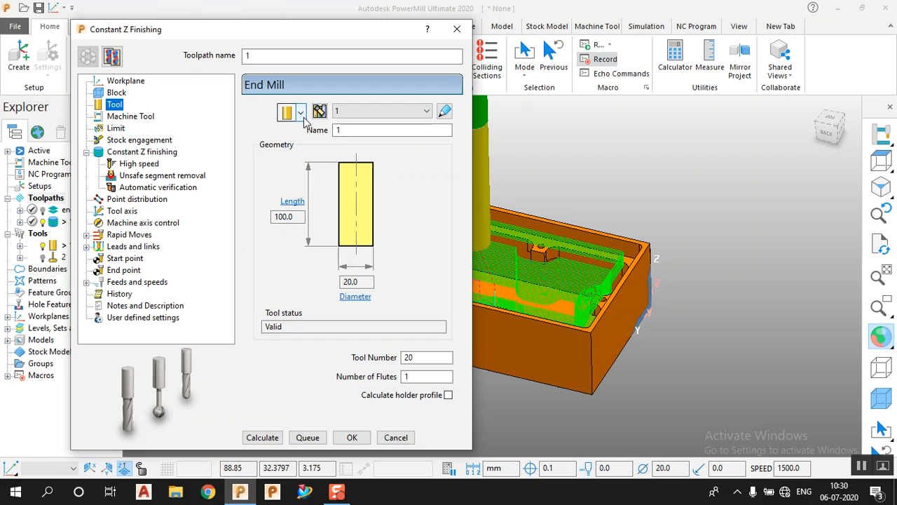
left_click(300, 112)
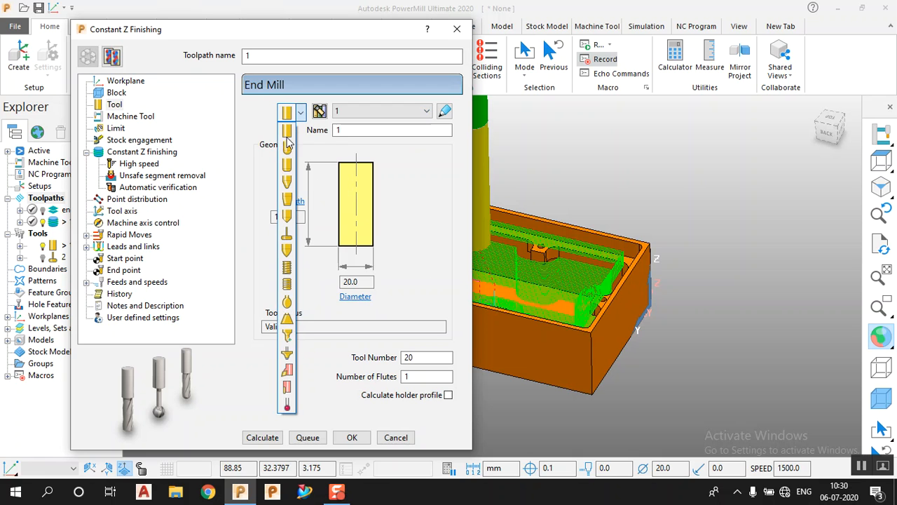
left_click(377, 112)
left_click(363, 150)
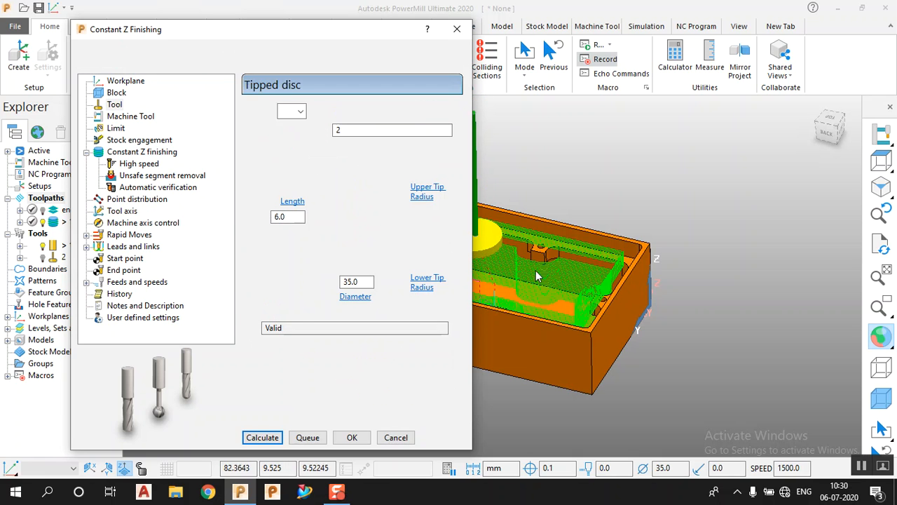
left_click(263, 438)
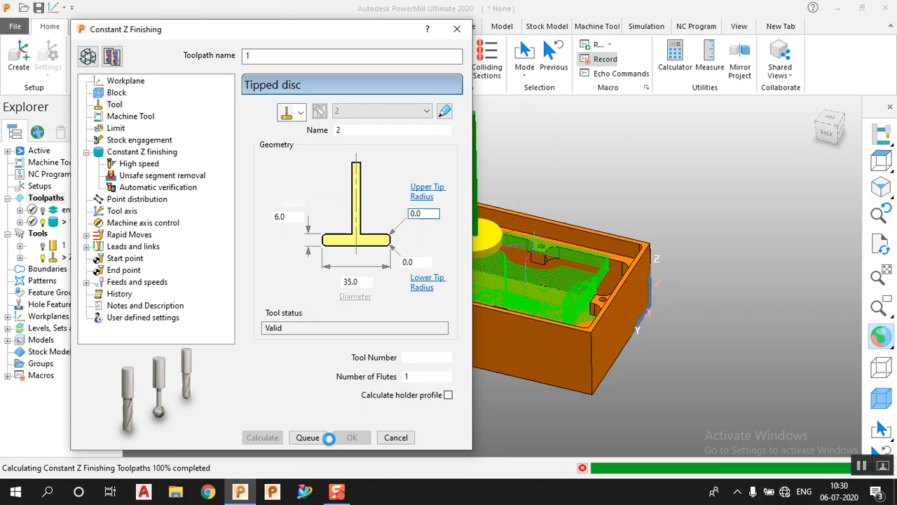
scroll(710, 300, "up", 5)
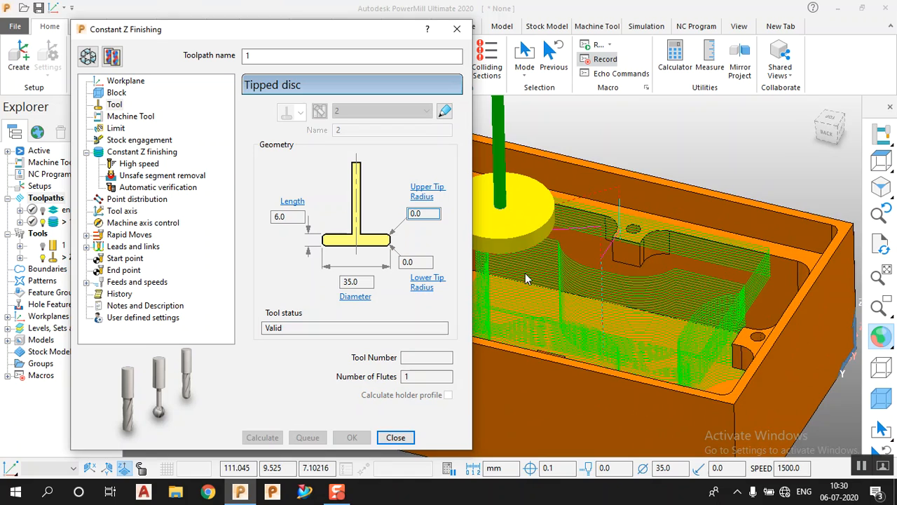
scroll(662, 280, "down", 5)
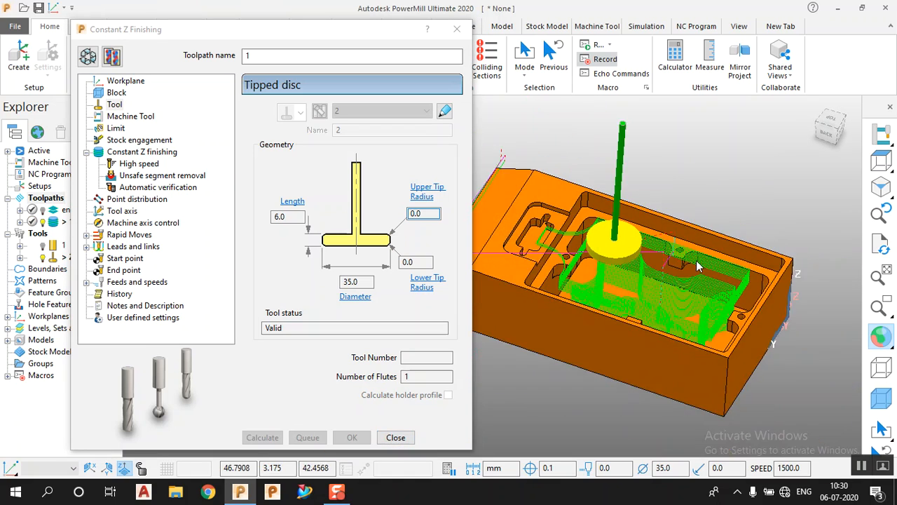
scroll(696, 262, "up", 3)
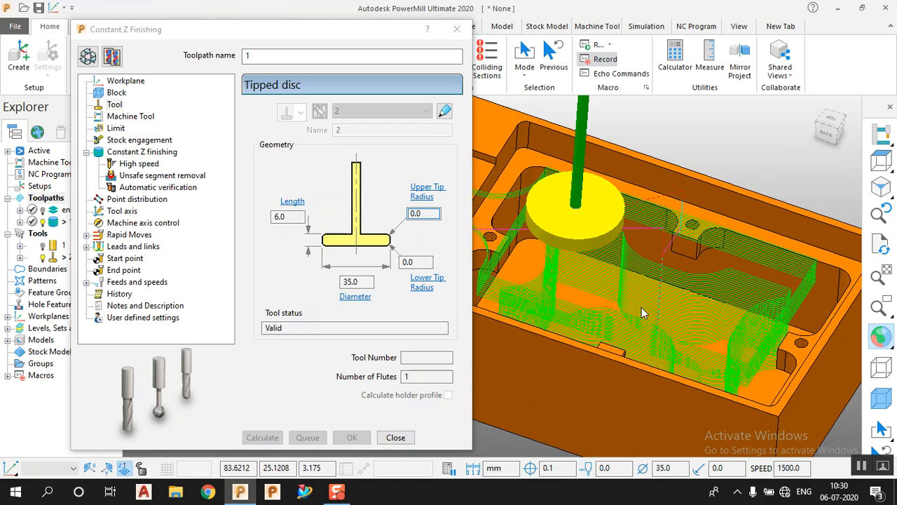
Reopen the constant Z toolpath for editing, turn on Undercut and recalculate it
left_click(87, 58)
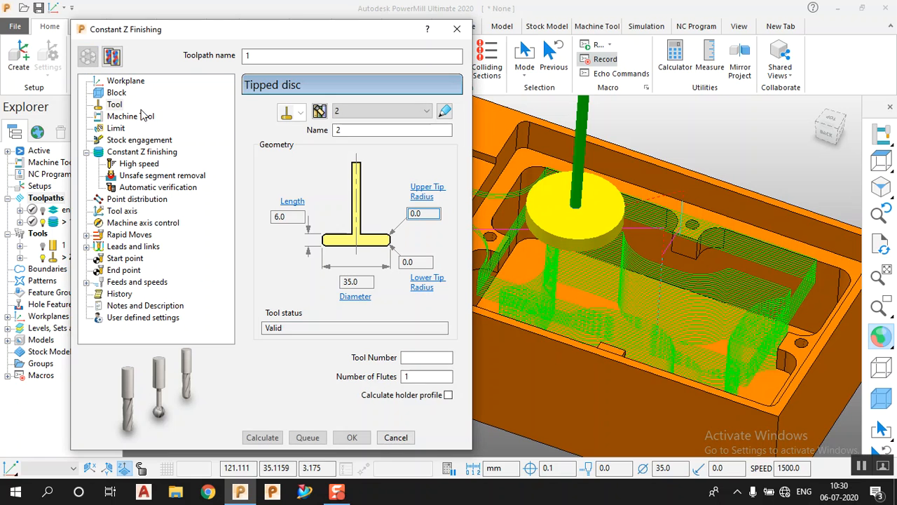
left_click(135, 152)
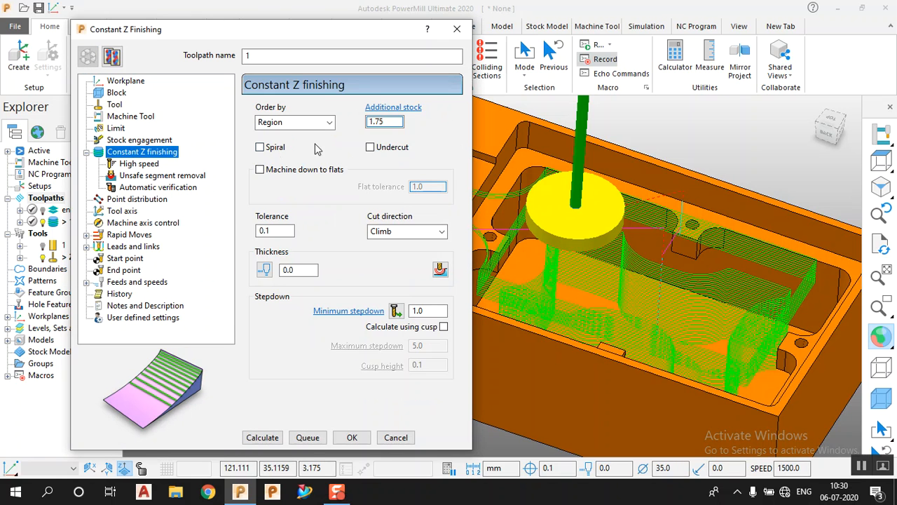
left_click(371, 148)
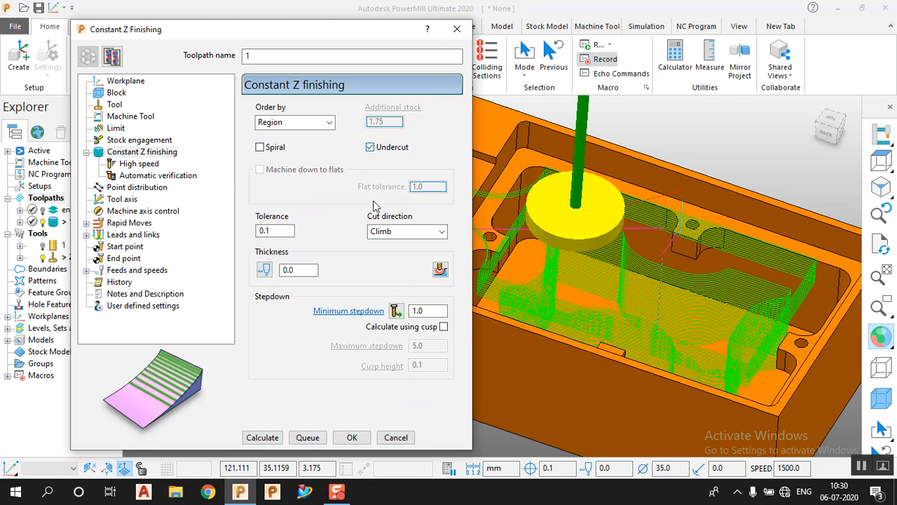
left_click(262, 437)
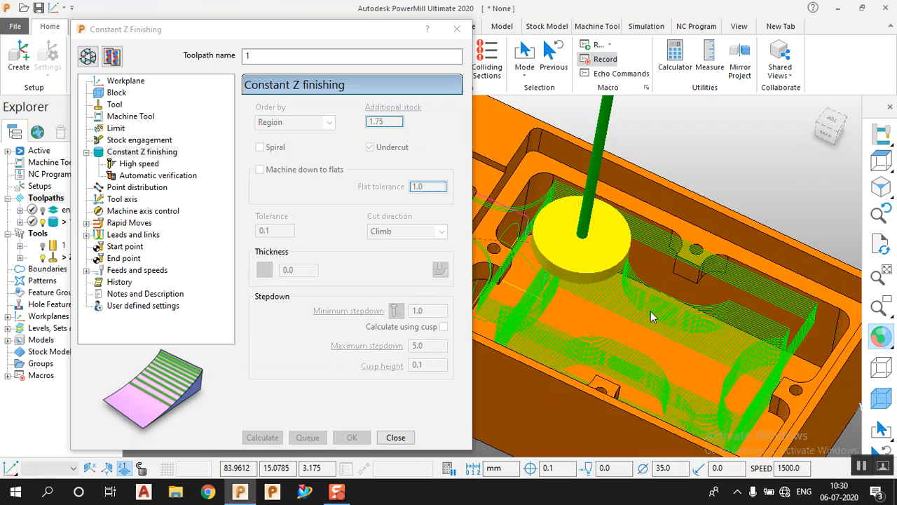
Examine the undercut toolpath passes inside the housing cavity with the model's shading off and on
middle_click_drag(587, 301, 696, 286)
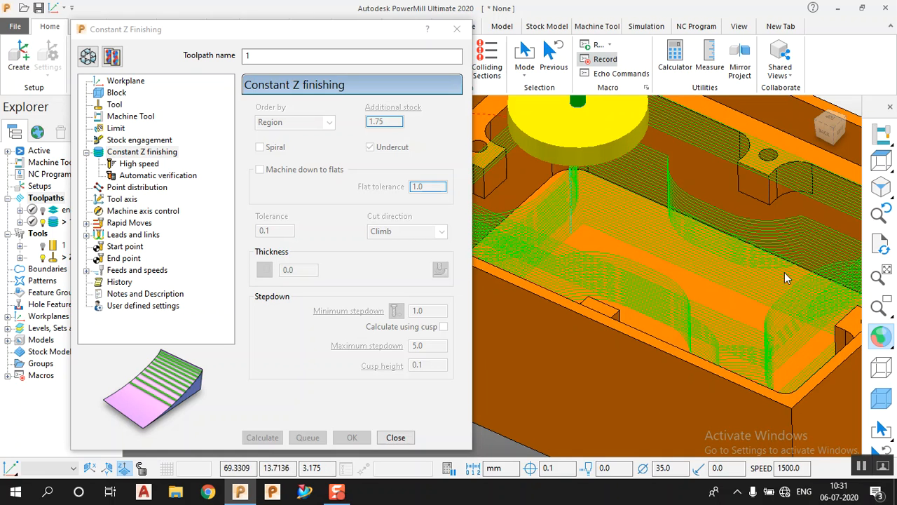
left_click(882, 338)
mouse_move(600, 310)
middle_mouse_down()
mouse_move(584, 300)
mouse_move(625, 243)
mouse_move(664, 234)
mouse_move(574, 300)
middle_mouse_up()
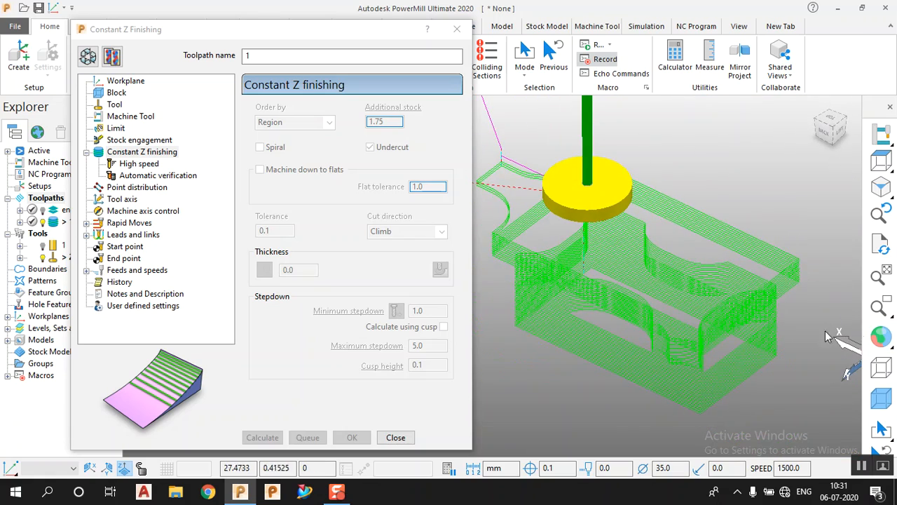
left_click(881, 337)
middle_click_drag(679, 285, 705, 271)
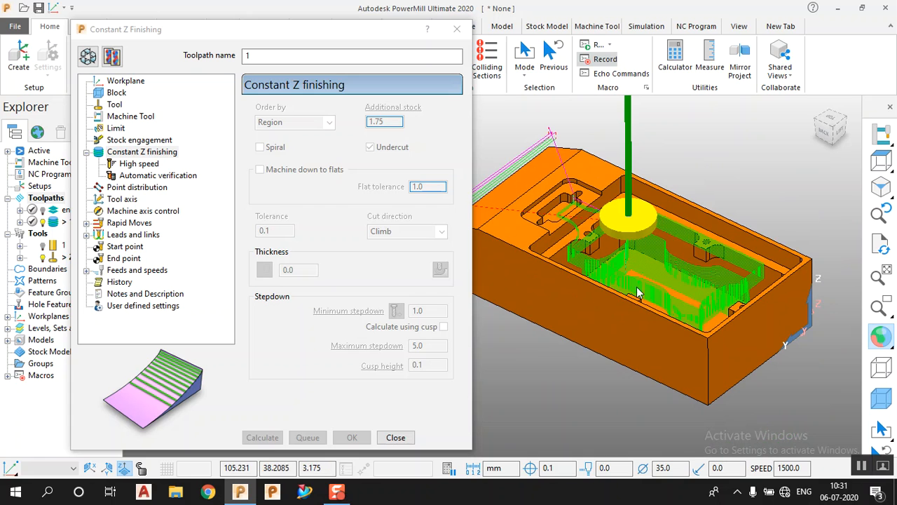
Reopen the constant Z toolpath, turn on Spiral, recalculate it and close its settings
left_click(87, 57)
left_click(261, 148)
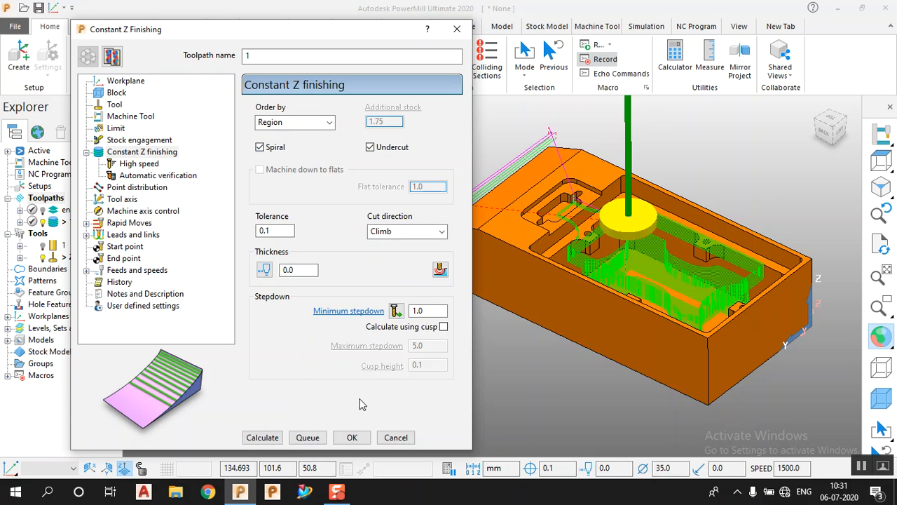
left_click(262, 437)
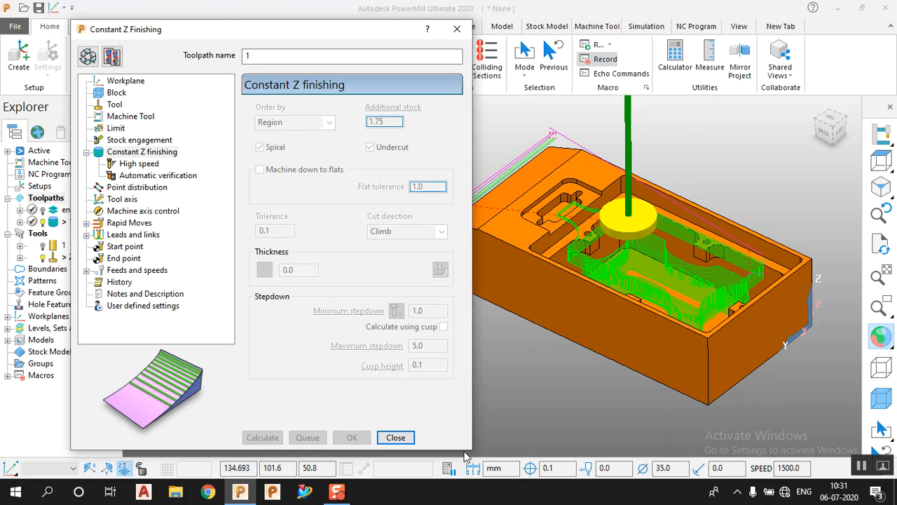
scroll(685, 287, "up", 5)
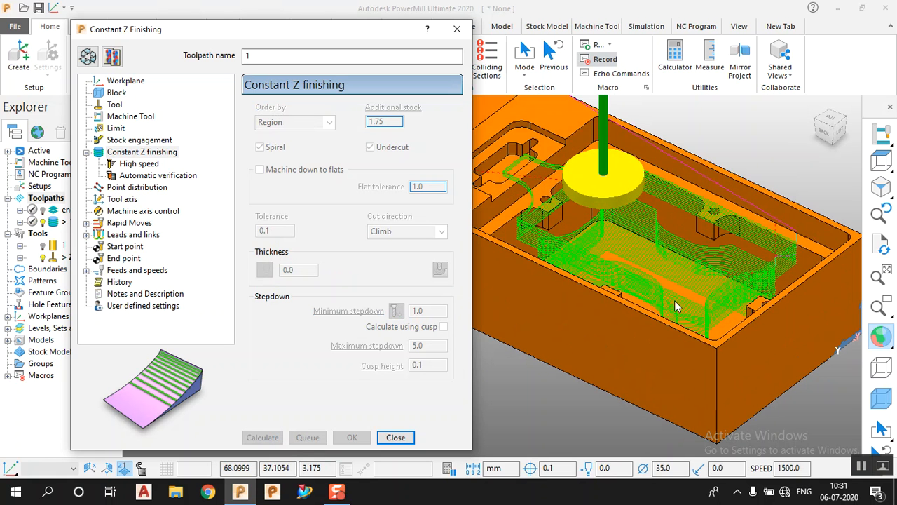
middle_click_drag(601, 289, 640, 246)
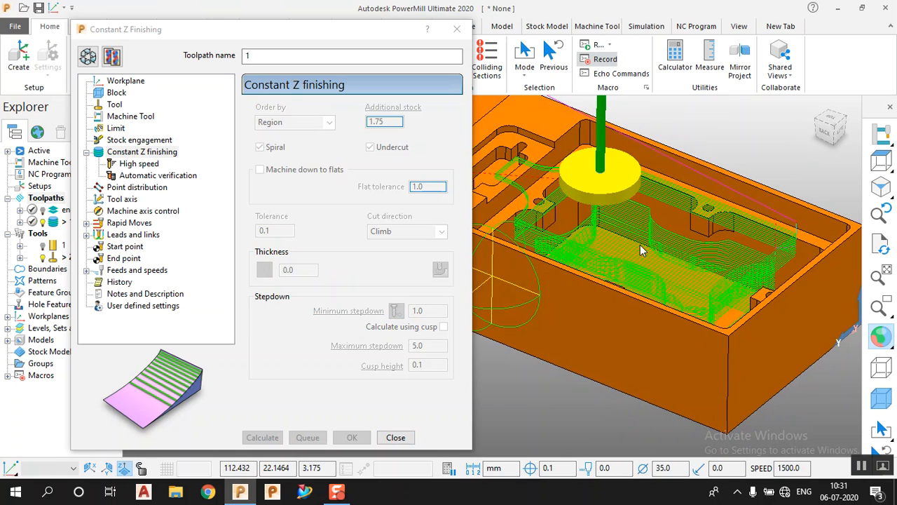
left_click(410, 438)
scroll(396, 246, "down", 2)
scroll(531, 265, "up", 3)
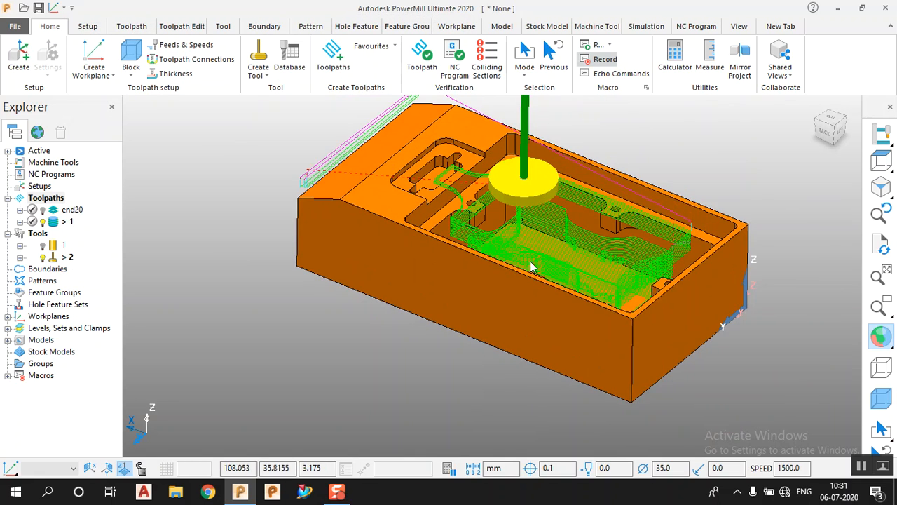
scroll(341, 278, "down", 2)
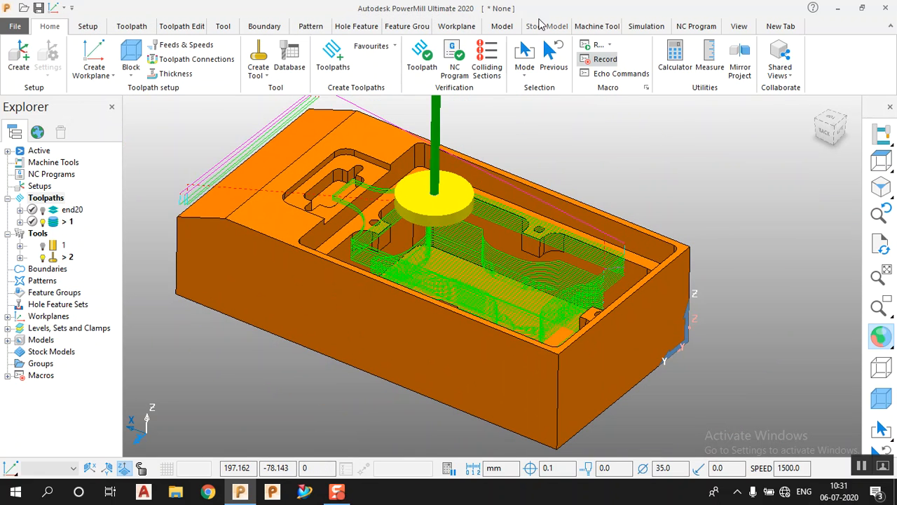
Set end20 as the simulation entity, turn on ViewMill and play its stock-removal simulation
left_click(645, 26)
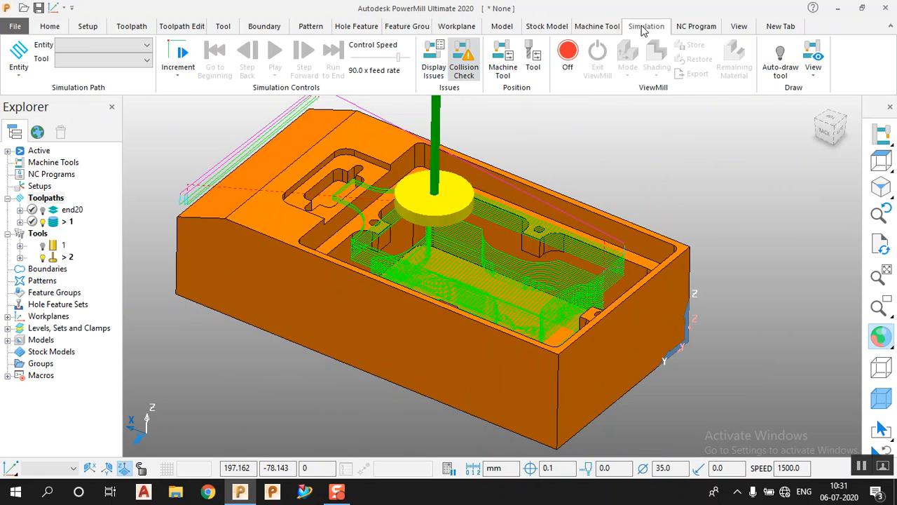
left_click(98, 45)
left_click(105, 95)
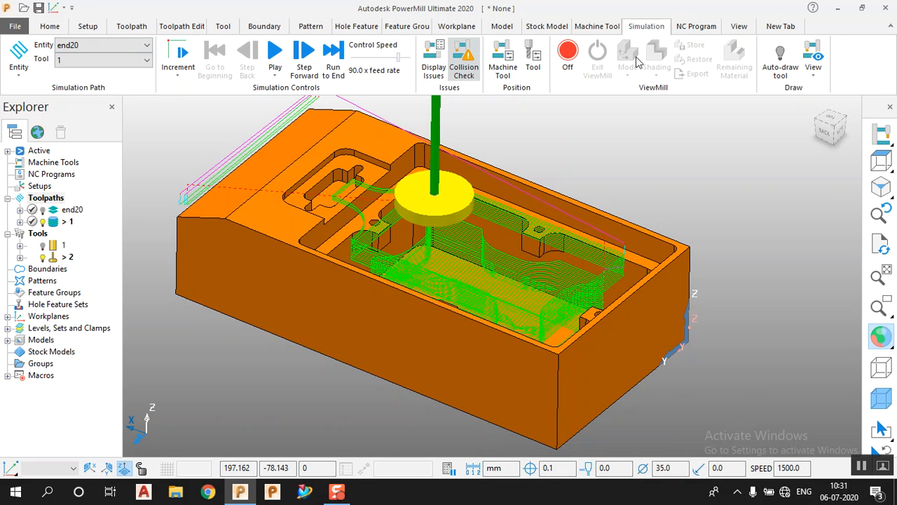
left_click(568, 55)
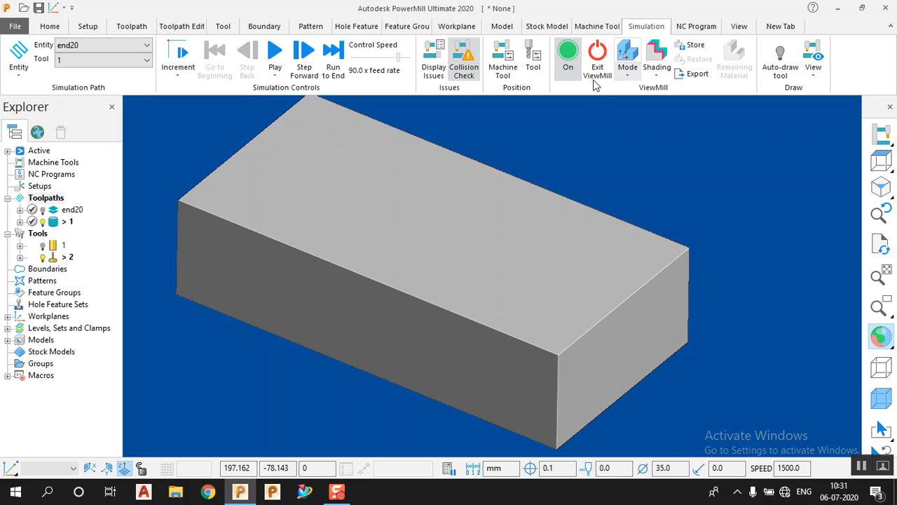
left_click(274, 49)
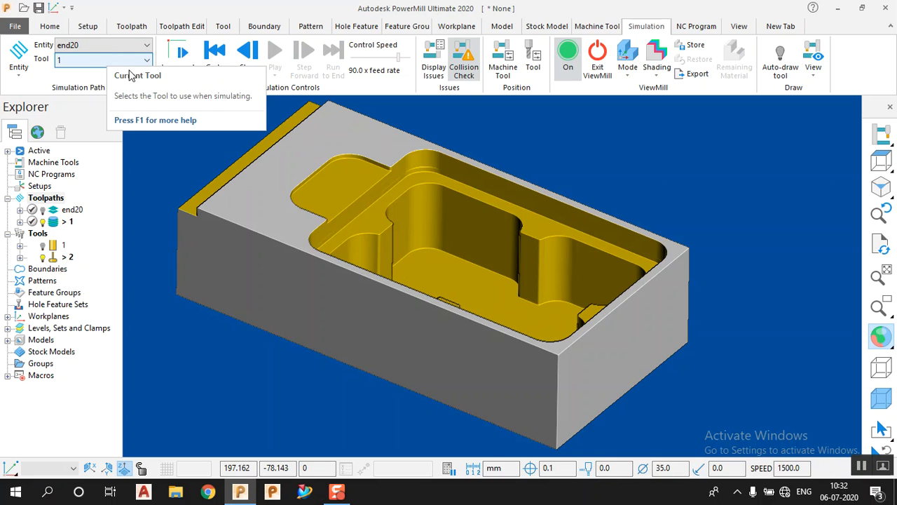
Switch the simulation entity to toolpath 1 and play it through to the end, resuming after the rapid move stop
left_click(128, 47)
left_click(97, 107)
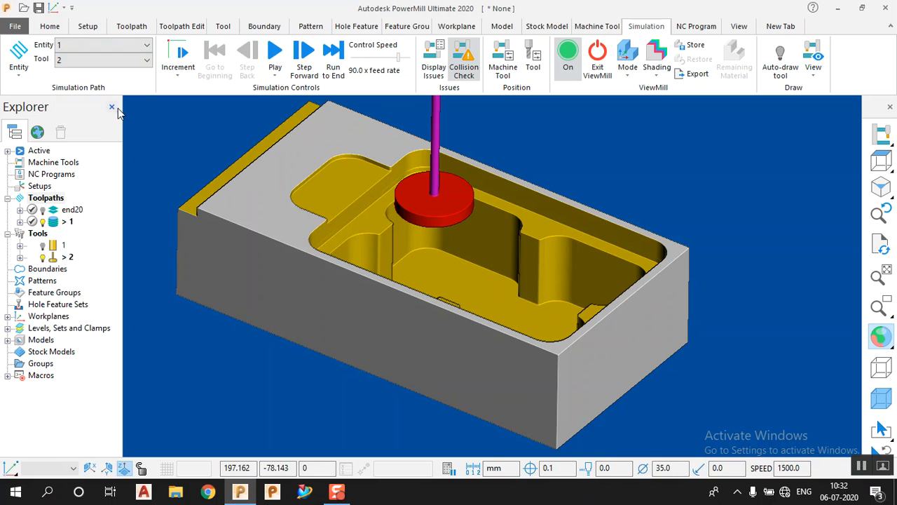
left_click(278, 54)
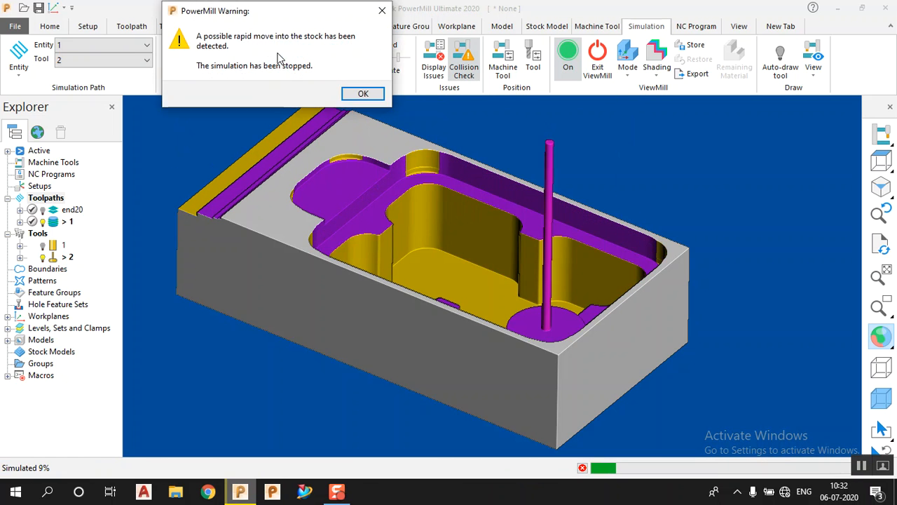
left_click(362, 94)
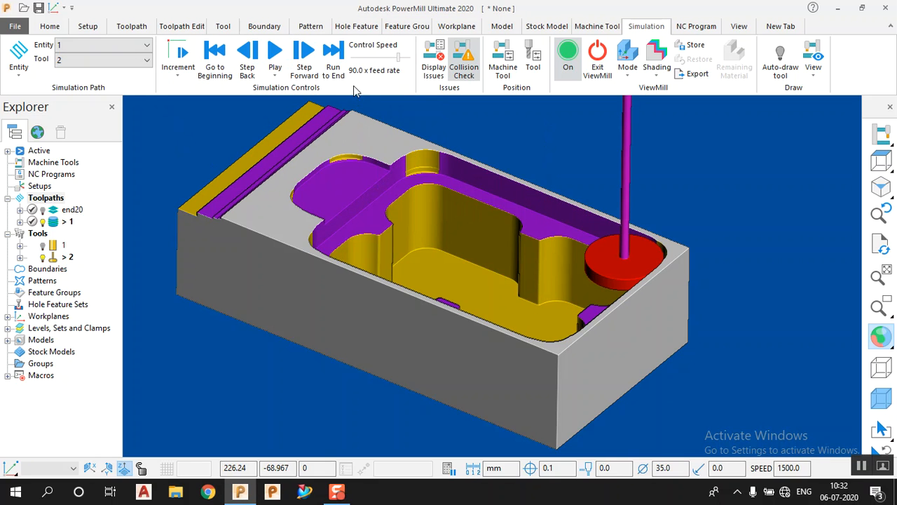
left_click(269, 55)
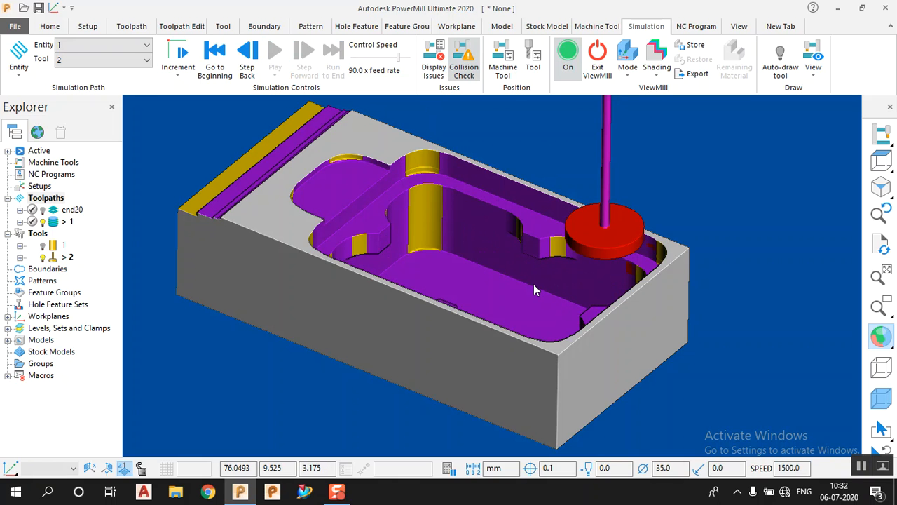
Exit ViewMill, halting the stock simulation, and stop the macro recording
left_click(597, 60)
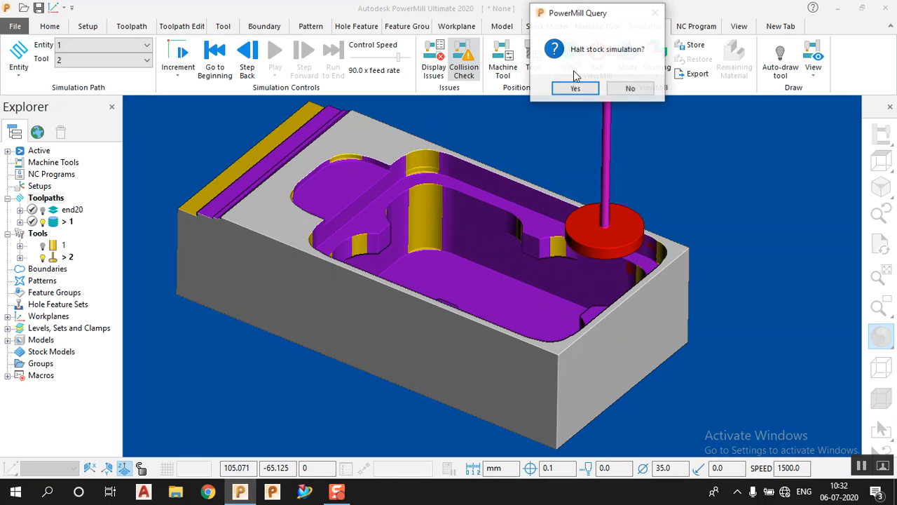
left_click(575, 89)
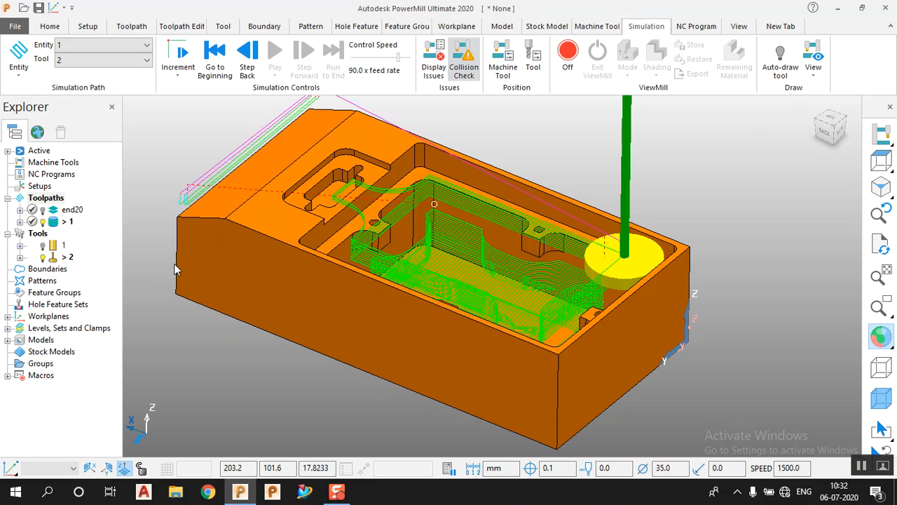
right_click(44, 376)
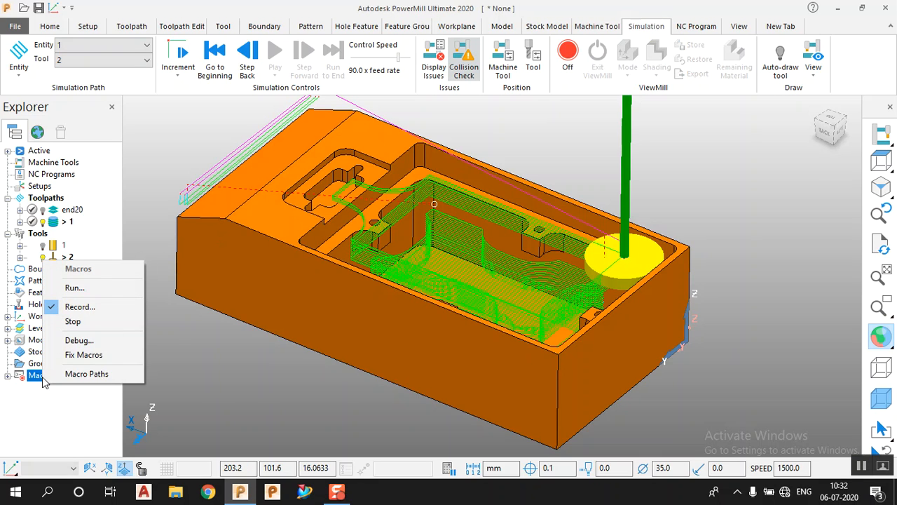
left_click(87, 321)
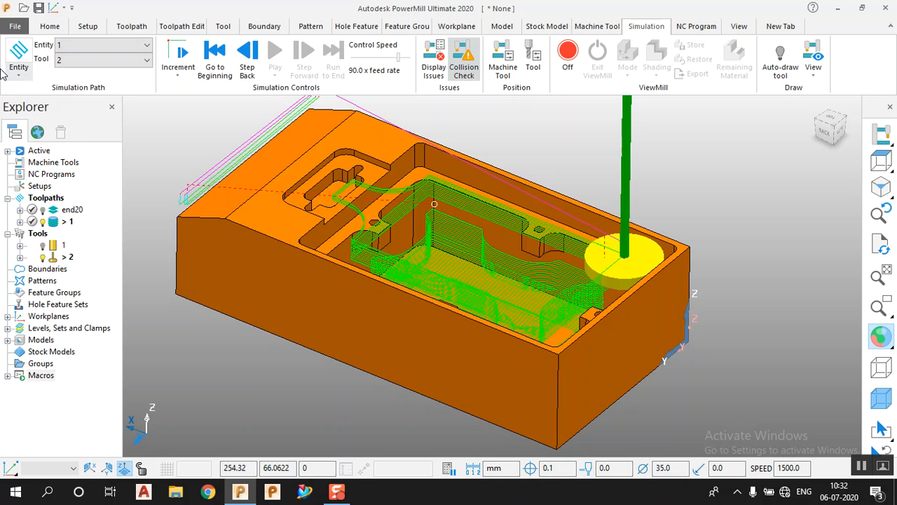
Close the current project, saving it as underut_1 in the manufacturing folder
left_click(21, 28)
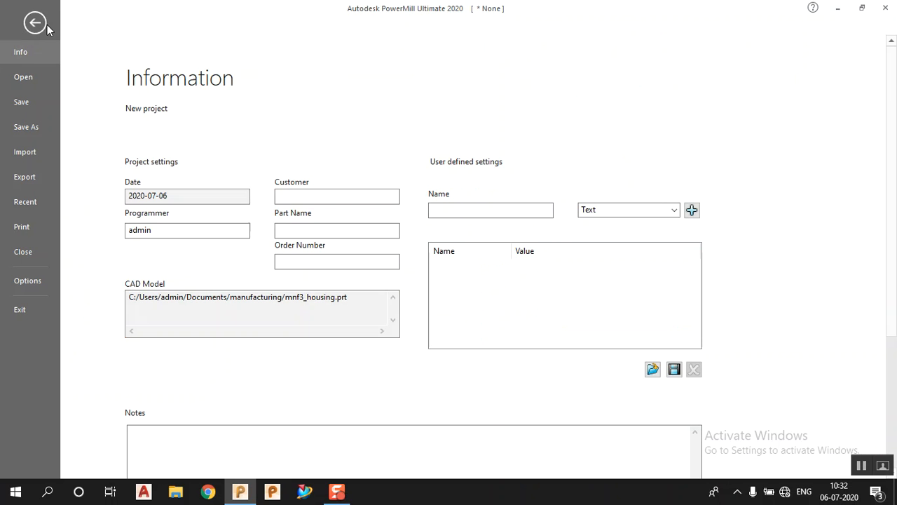
left_click(35, 23)
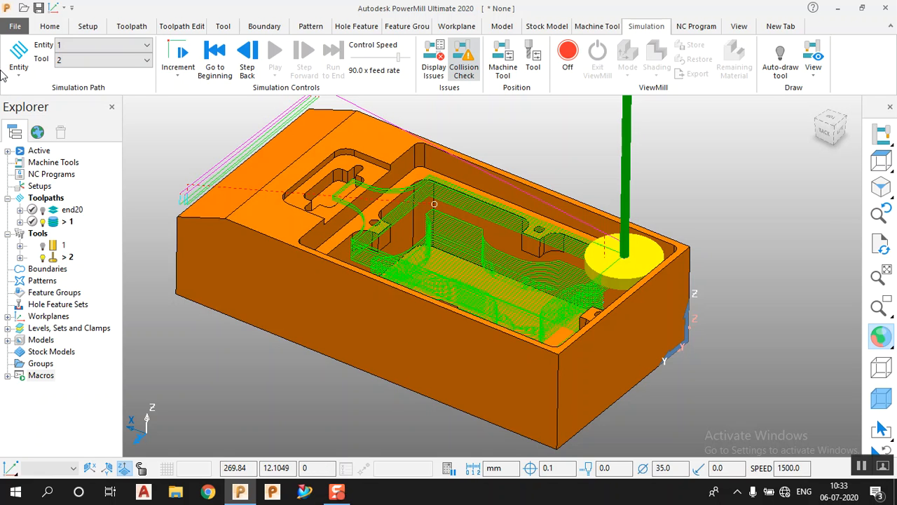
left_click(15, 27)
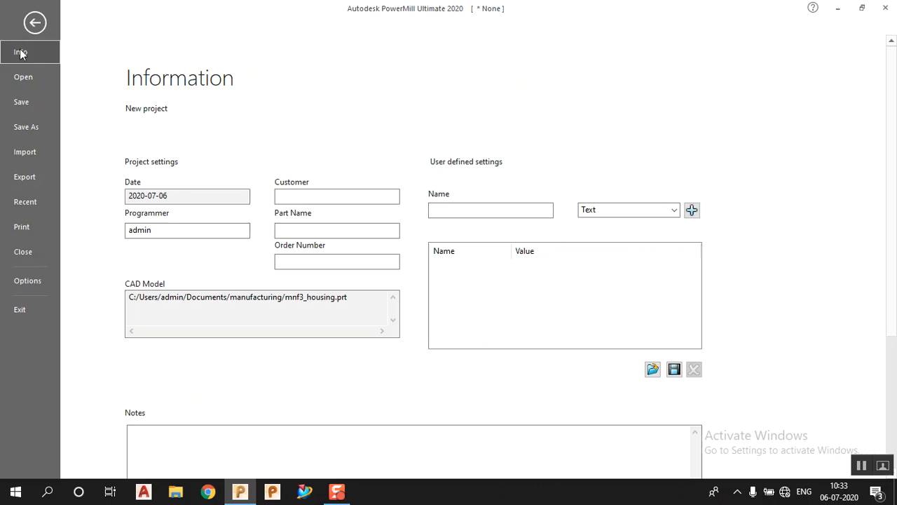
left_click(25, 252)
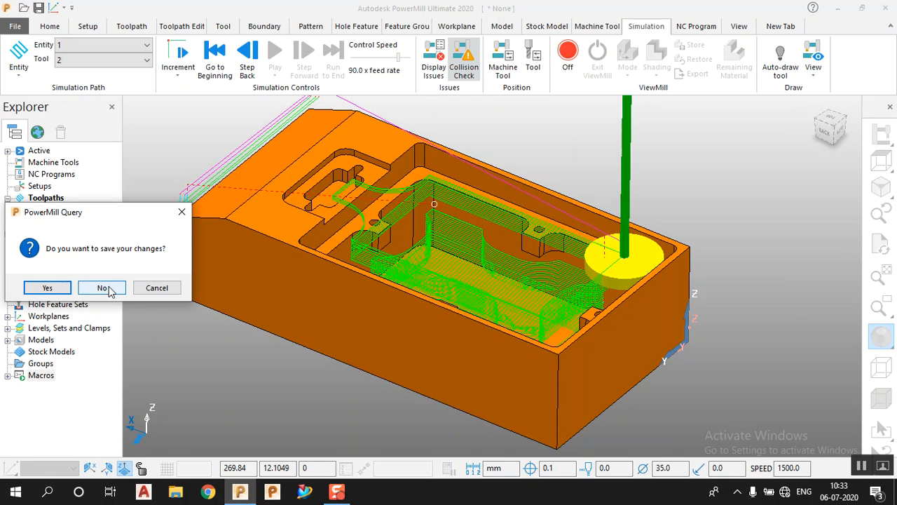
left_click(47, 287)
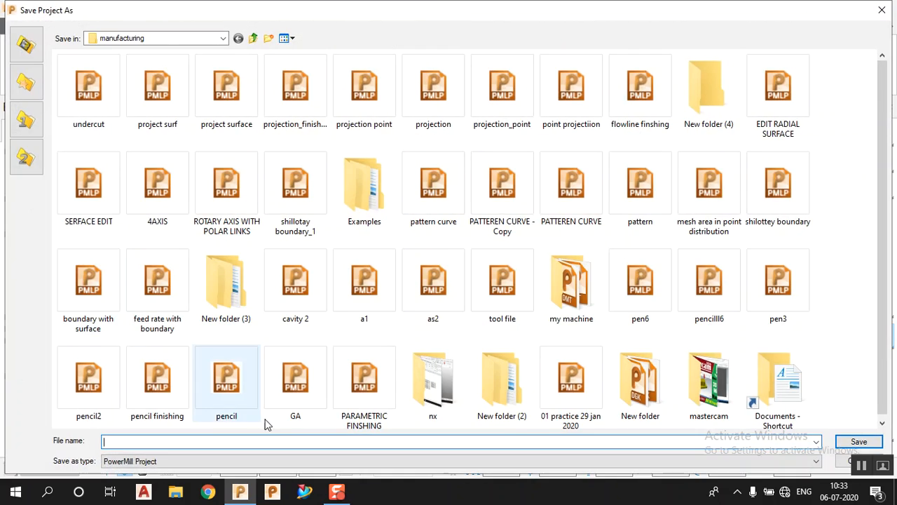
type("under")
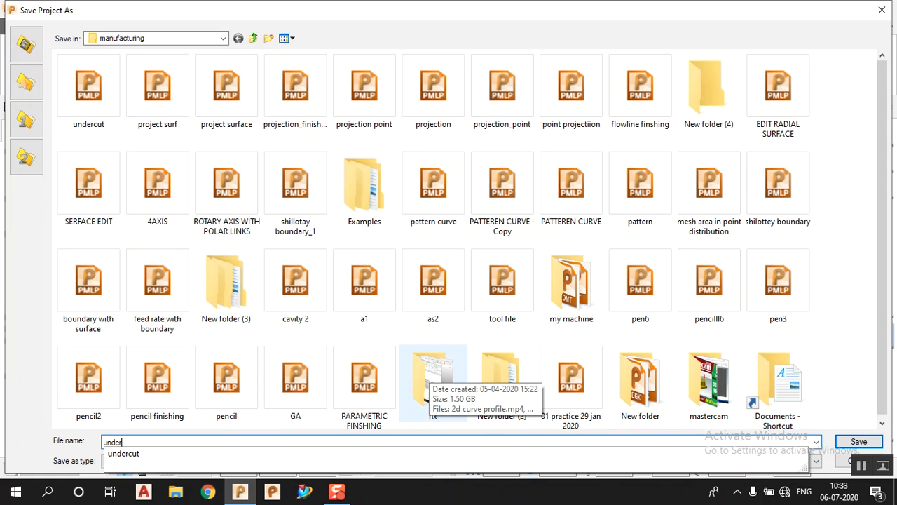
type("ut_1")
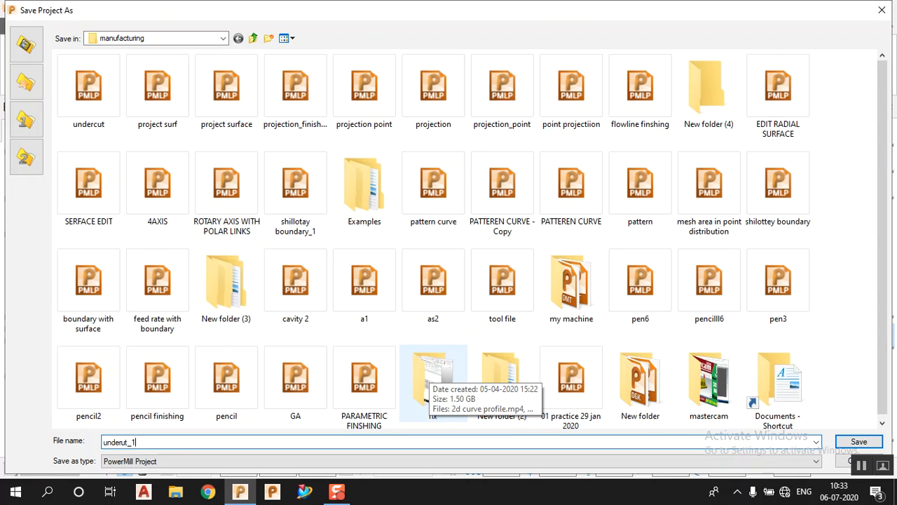
key("Return")
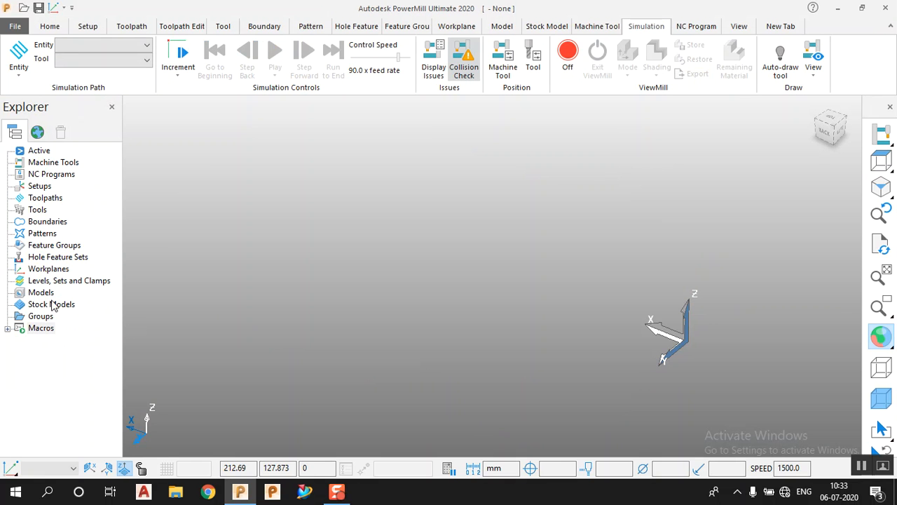
Import the mnf6_wizard.prt model from the manufacturing folder and dismiss the import information
right_click(53, 295)
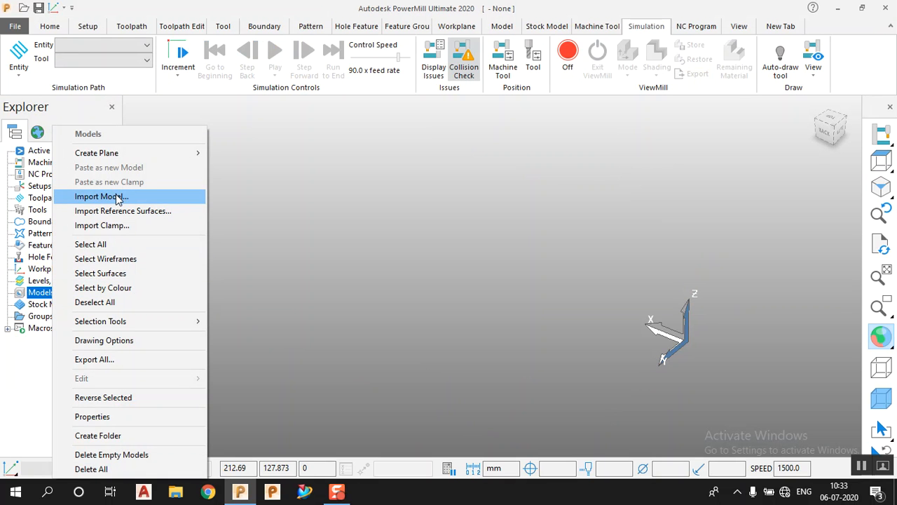
left_click(115, 197)
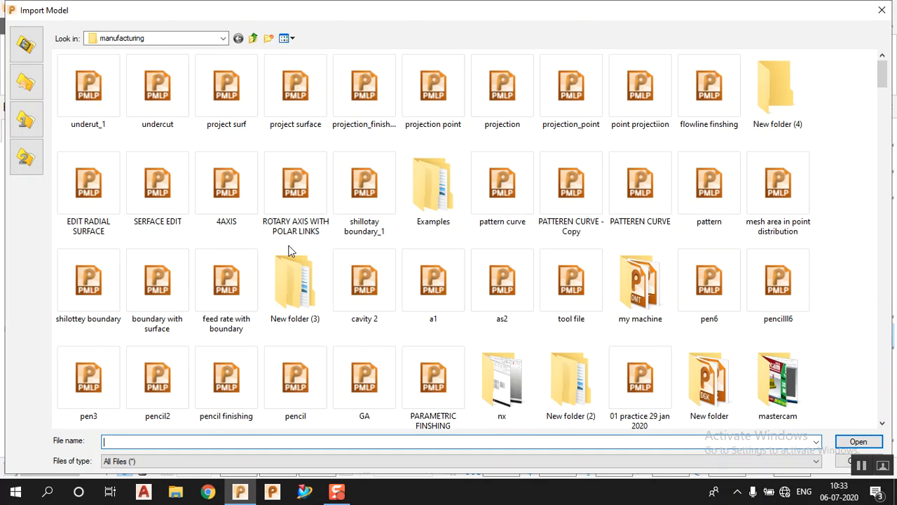
scroll(372, 260, "down", 10)
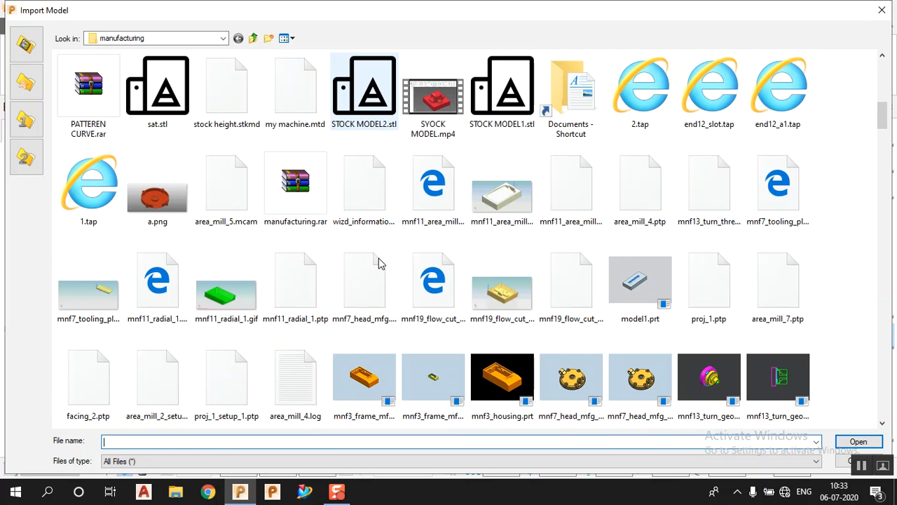
scroll(378, 263, "down", 3)
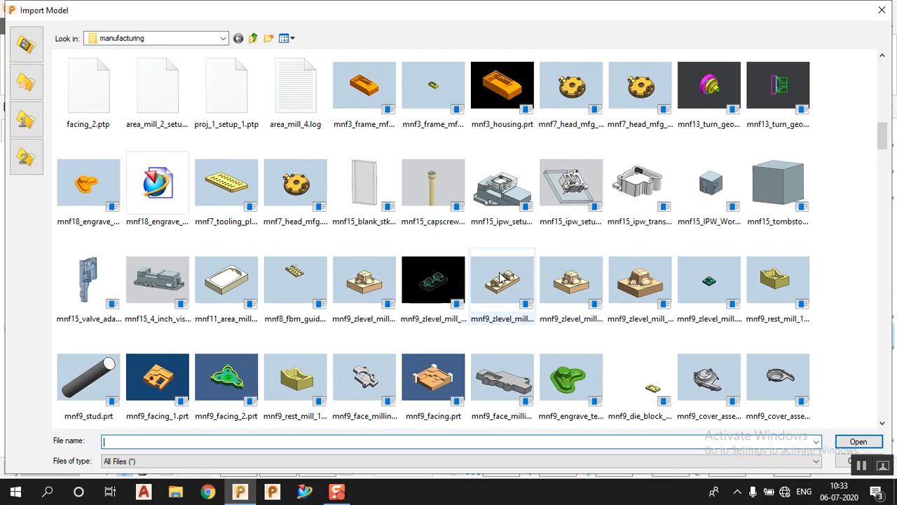
scroll(499, 276, "down", 2)
scroll(501, 278, "down", 2)
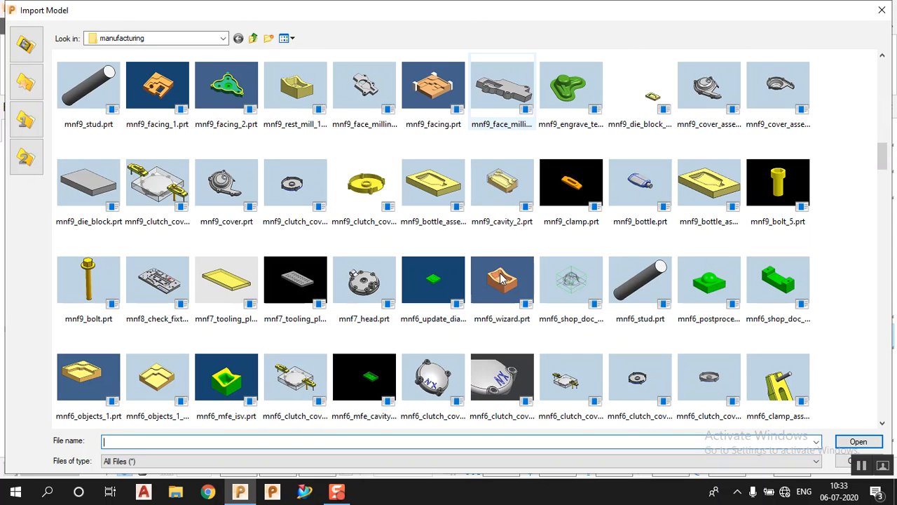
left_click(502, 281)
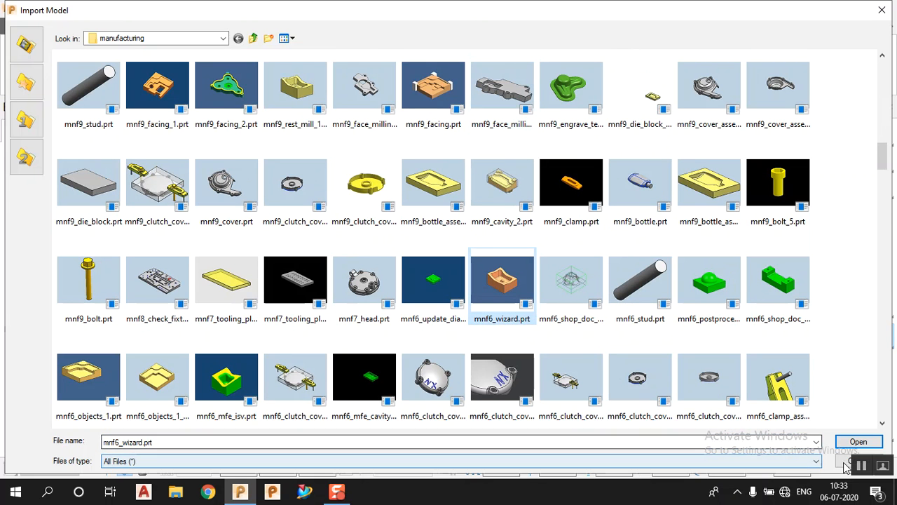
left_click(857, 442)
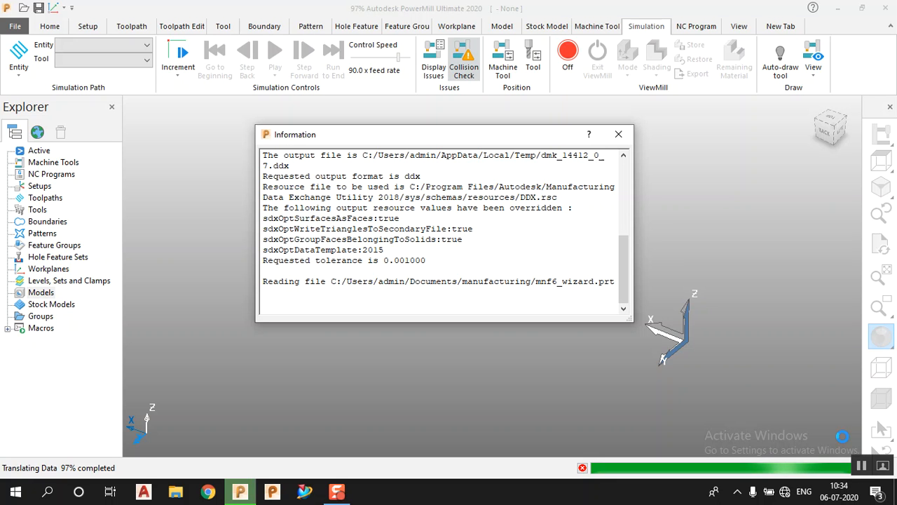
left_click(617, 135)
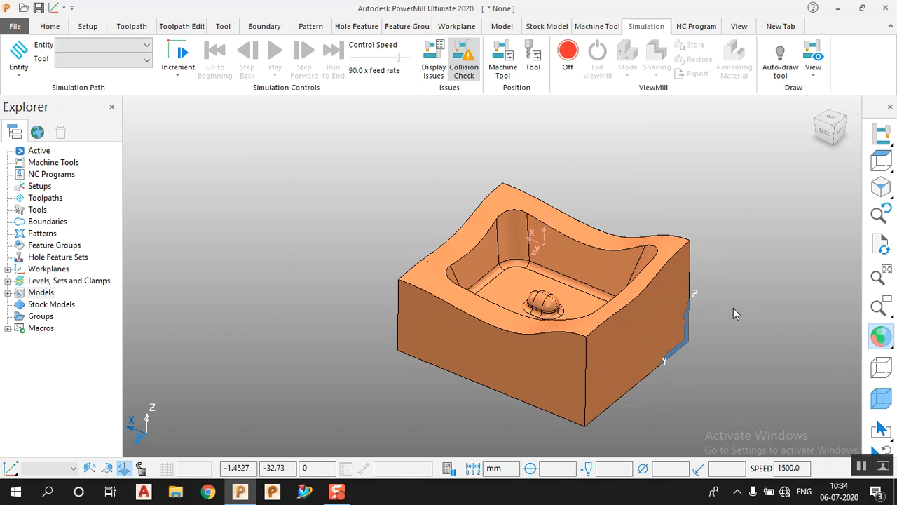
Run the recorded macro comstant z macro.mac on the imported model, filtering the manufacturing folder to macro files
double_click(19, 329)
right_click(35, 331)
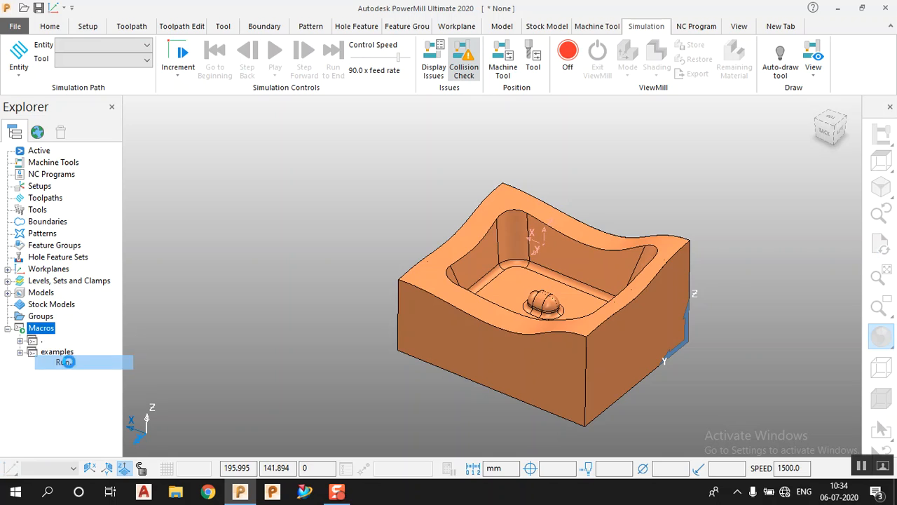
left_click(64, 362)
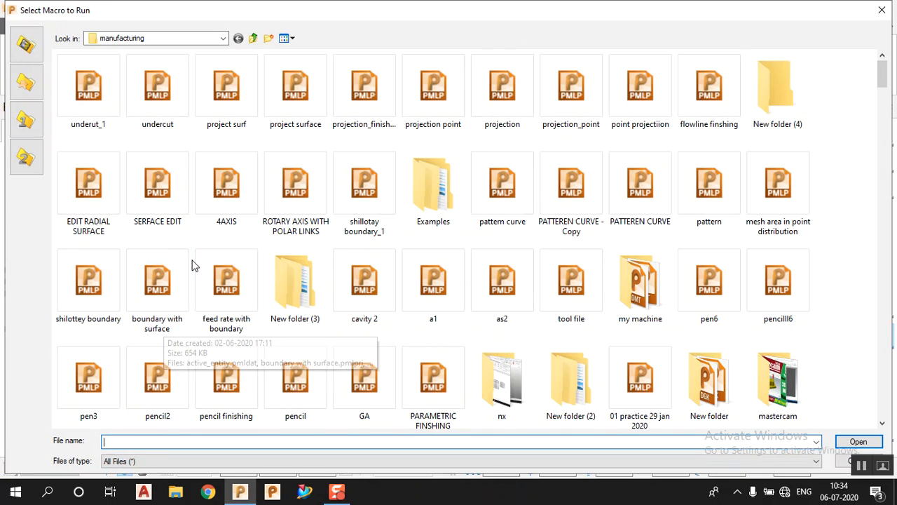
scroll(193, 267, "down", 5)
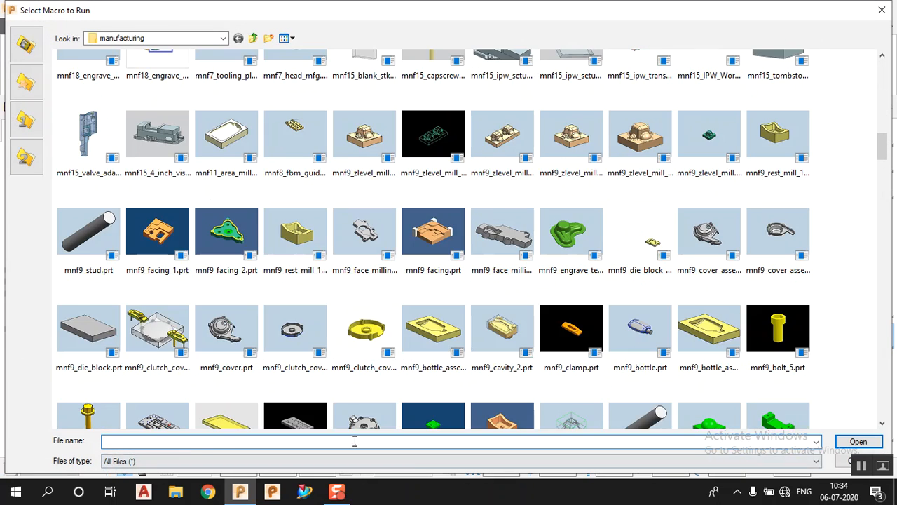
left_click(341, 461)
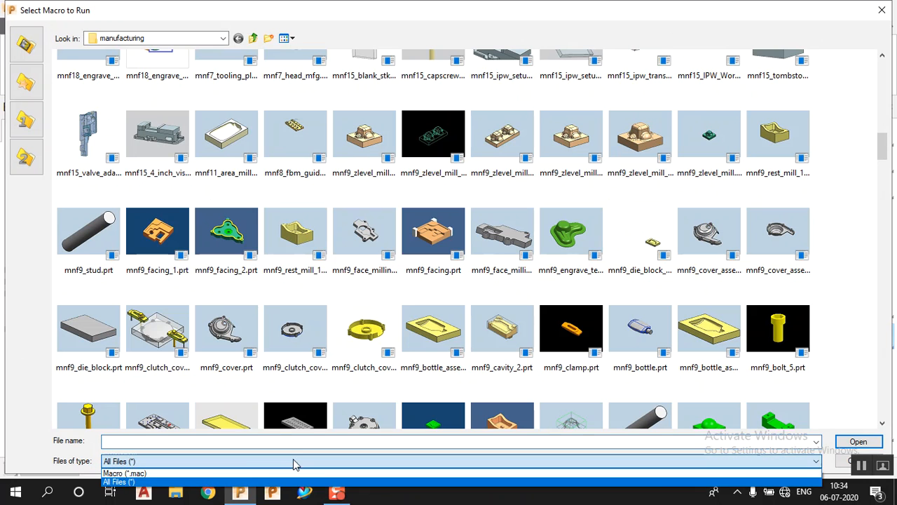
left_click(227, 473)
left_click(100, 387)
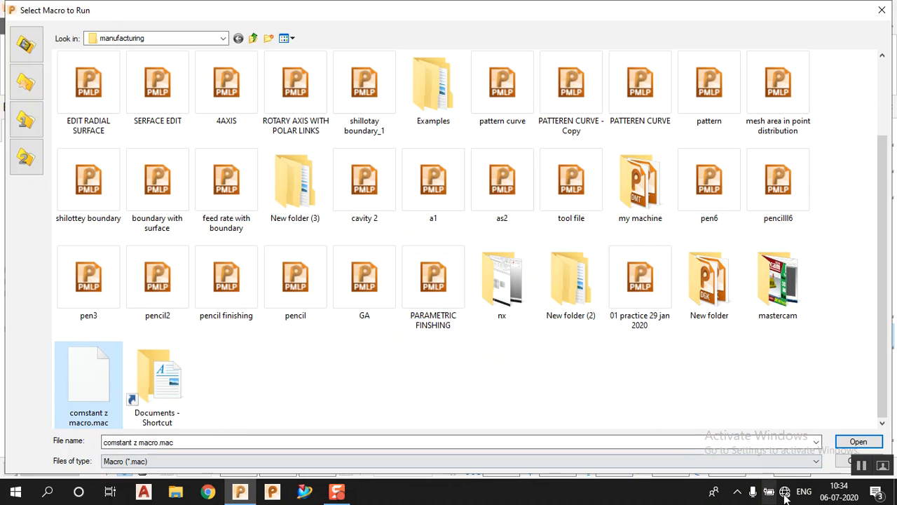
left_click(858, 443)
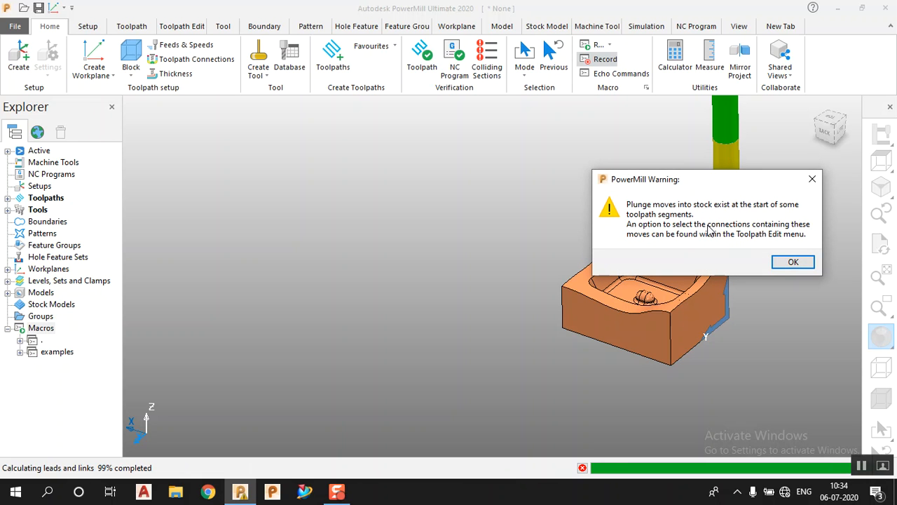
Acknowledge each plunge and rapid move warning so the macro runs through its simulation, and inspect the toolpath on the block
left_click(793, 262)
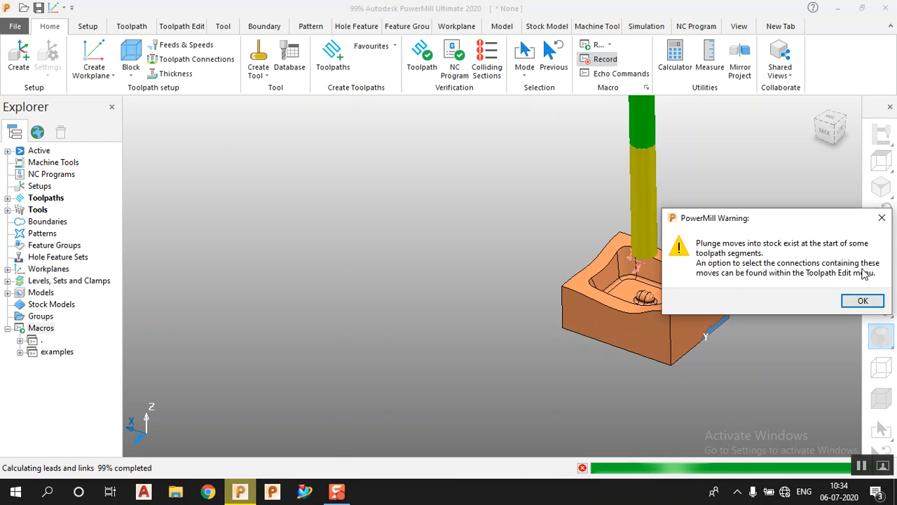
left_click(863, 301)
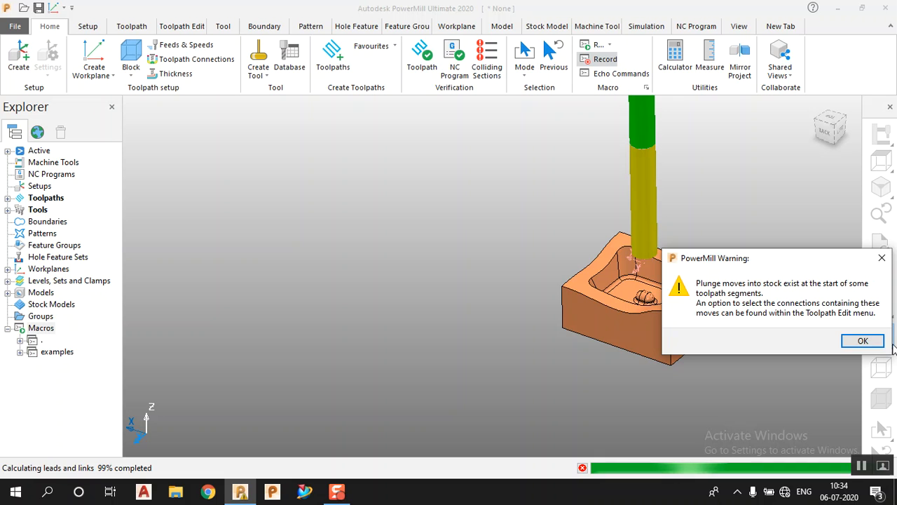
left_click(861, 341)
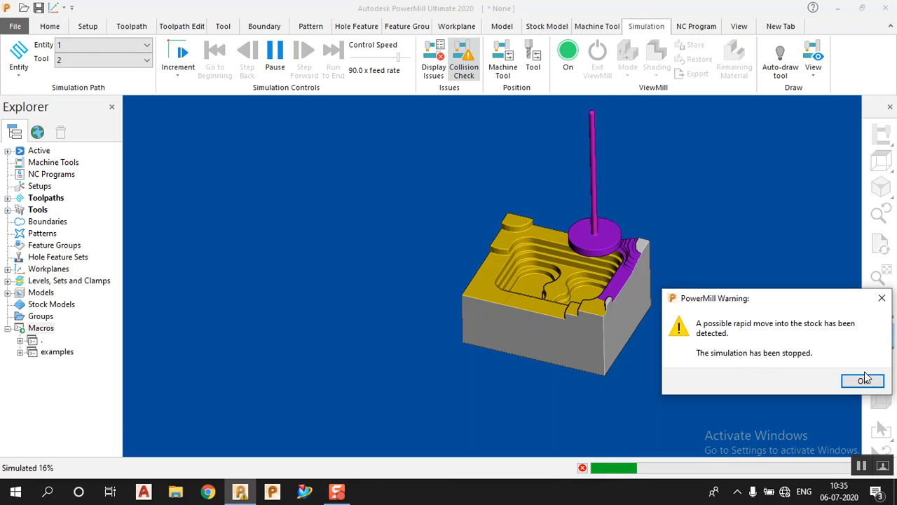
left_click(862, 380)
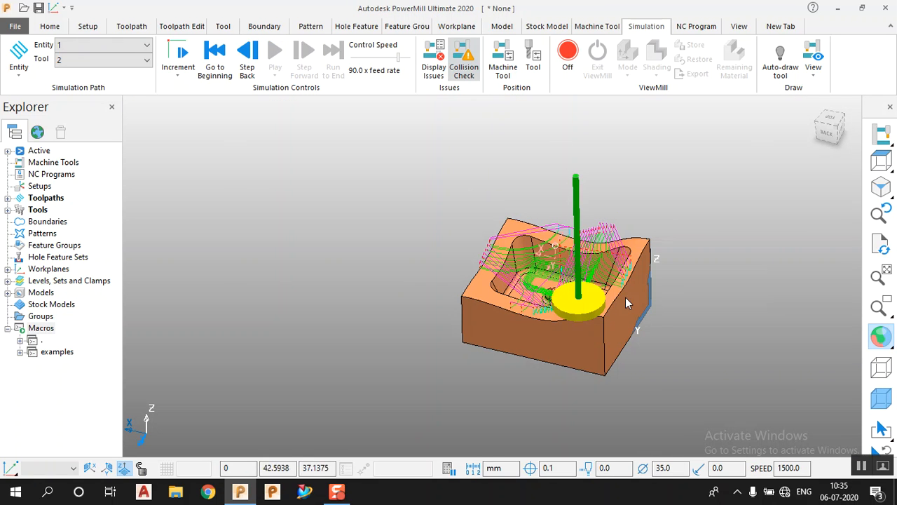
scroll(625, 297, "up", 3)
middle_click_drag(626, 319, 621, 318)
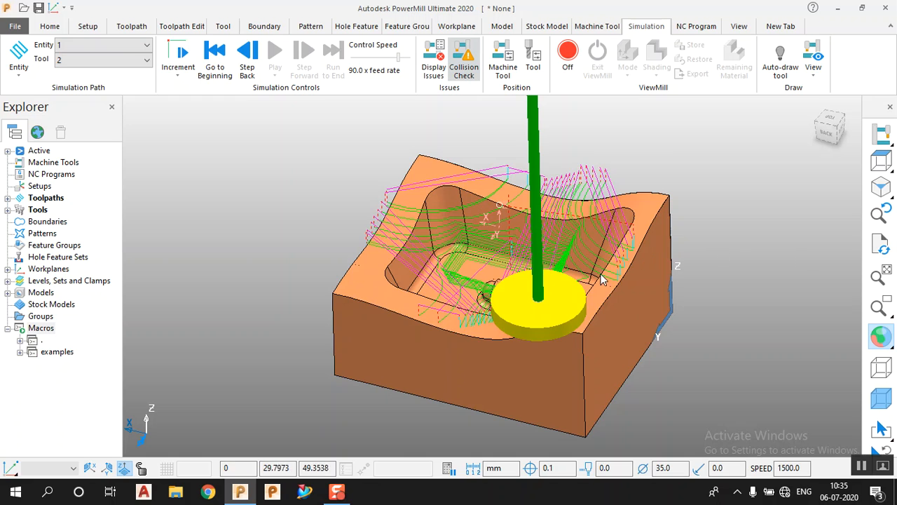
middle_click_drag(599, 290, 459, 175)
middle_click_drag(499, 235, 493, 235)
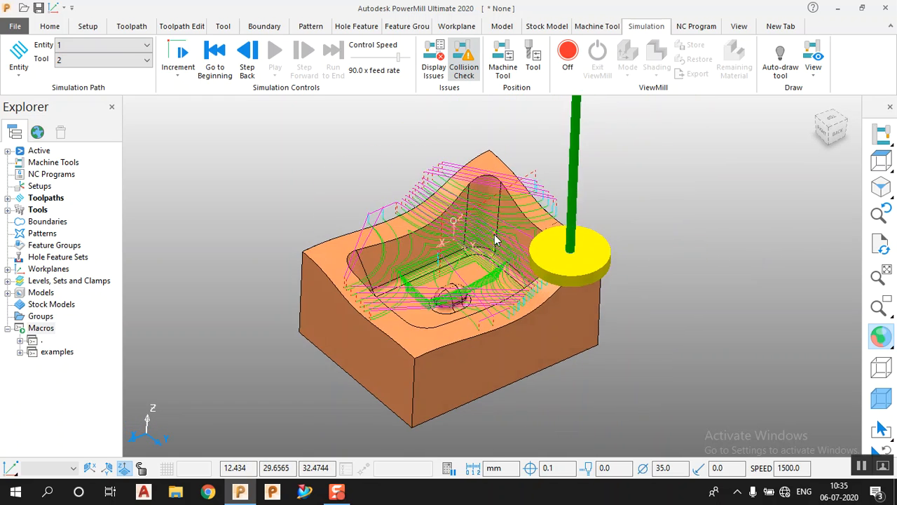